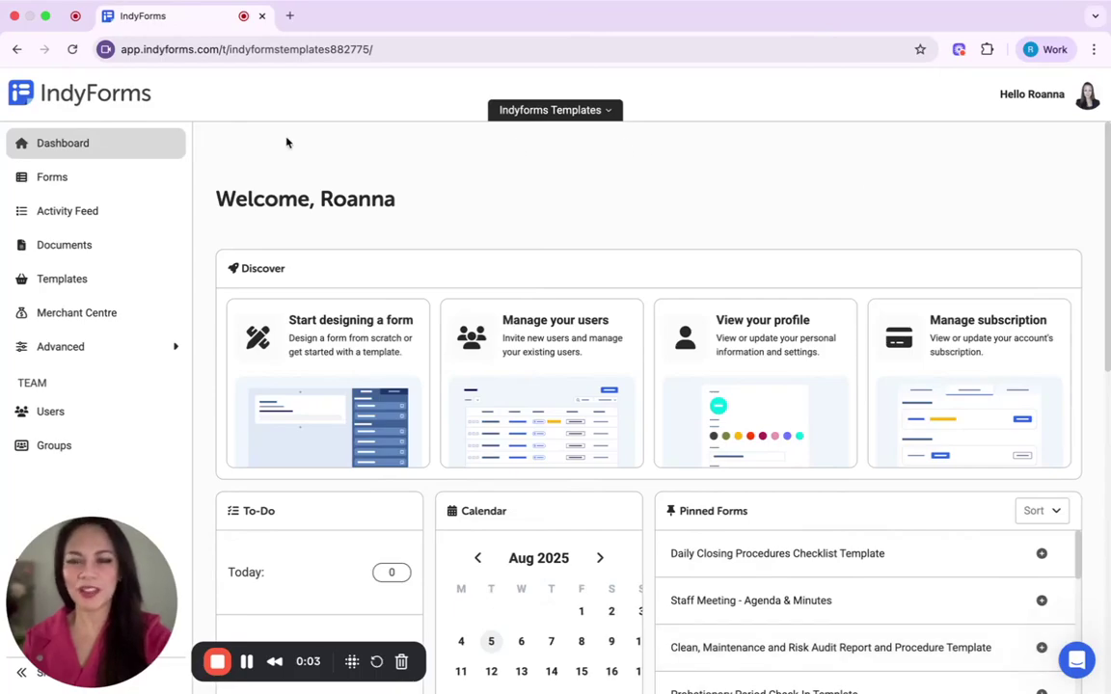
Step: Start a new form with AI design and submit the prompt "create a form for clients to fill out for a consultation service"
click(322, 362)
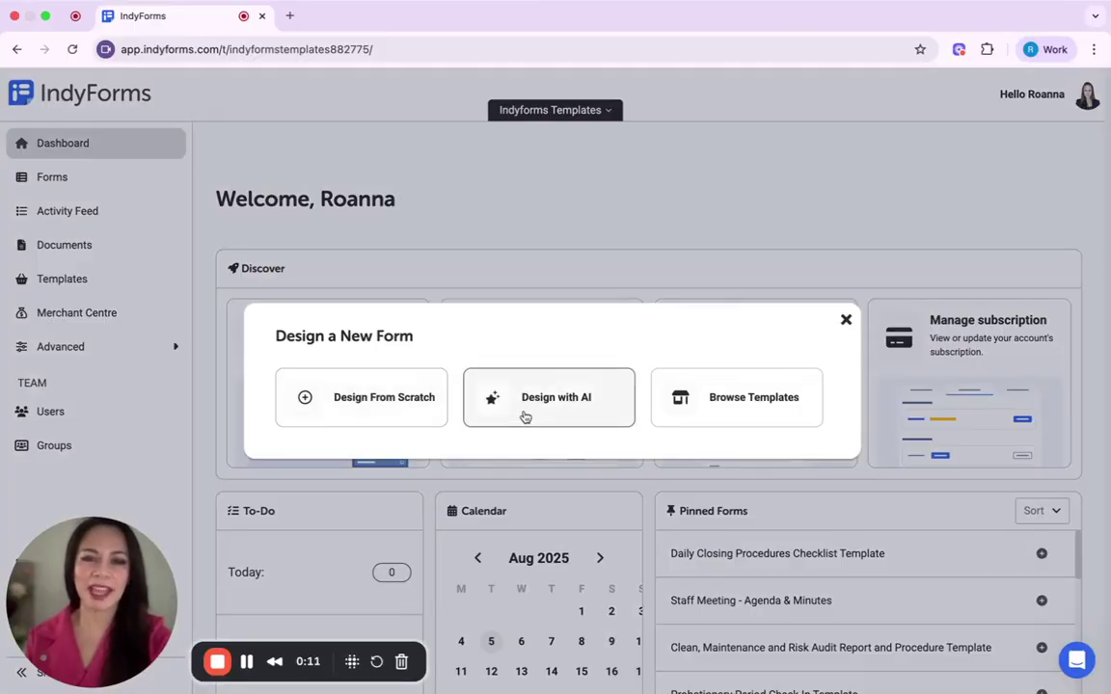
click(580, 412)
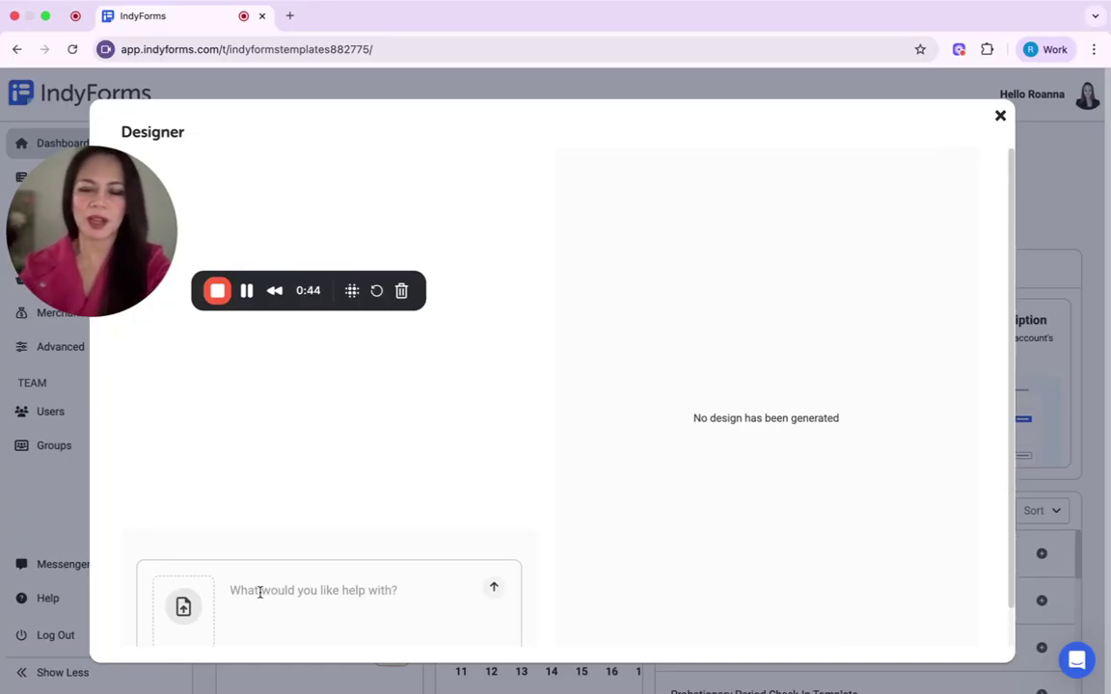
text(create a form for)
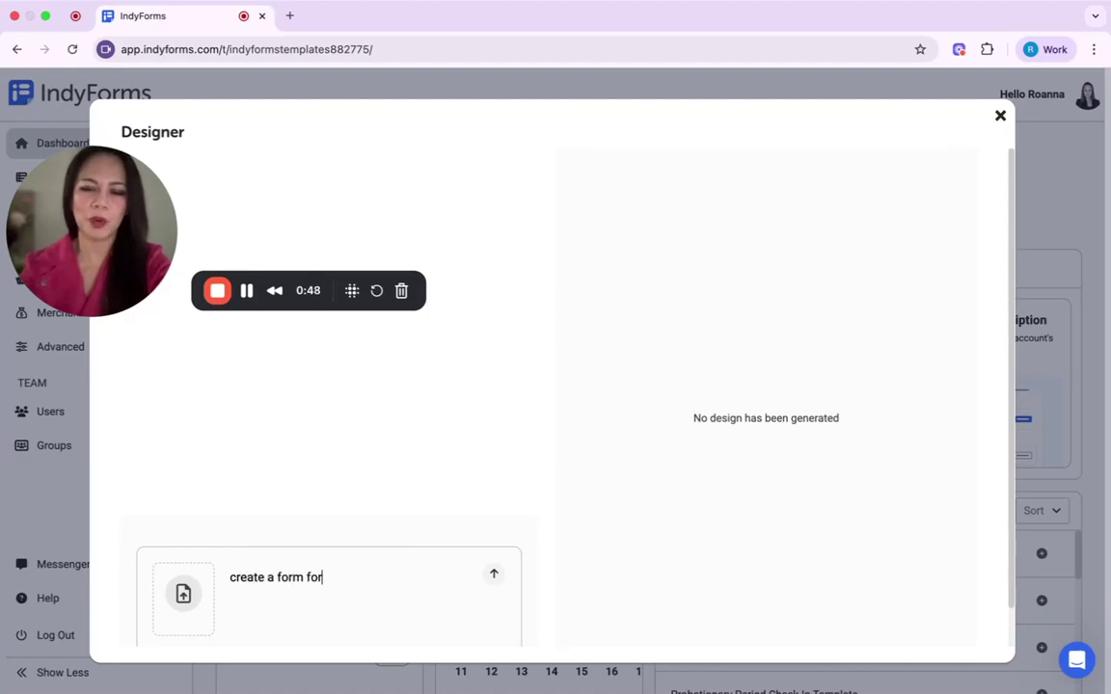
text( clients t)
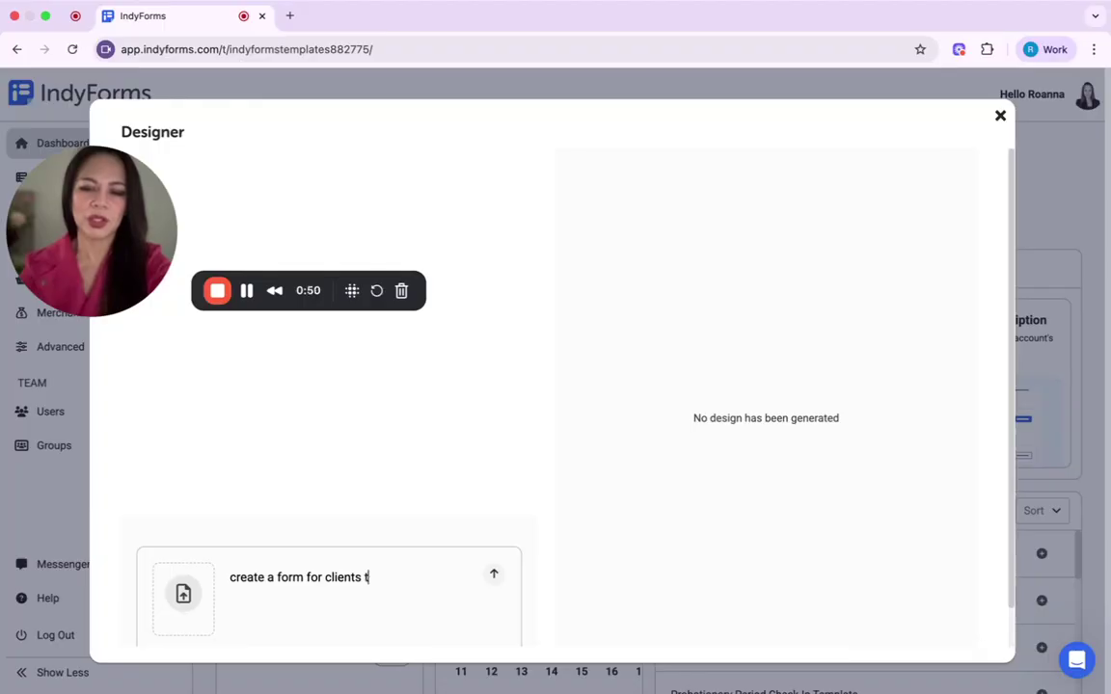
text(o fill out for a consult)
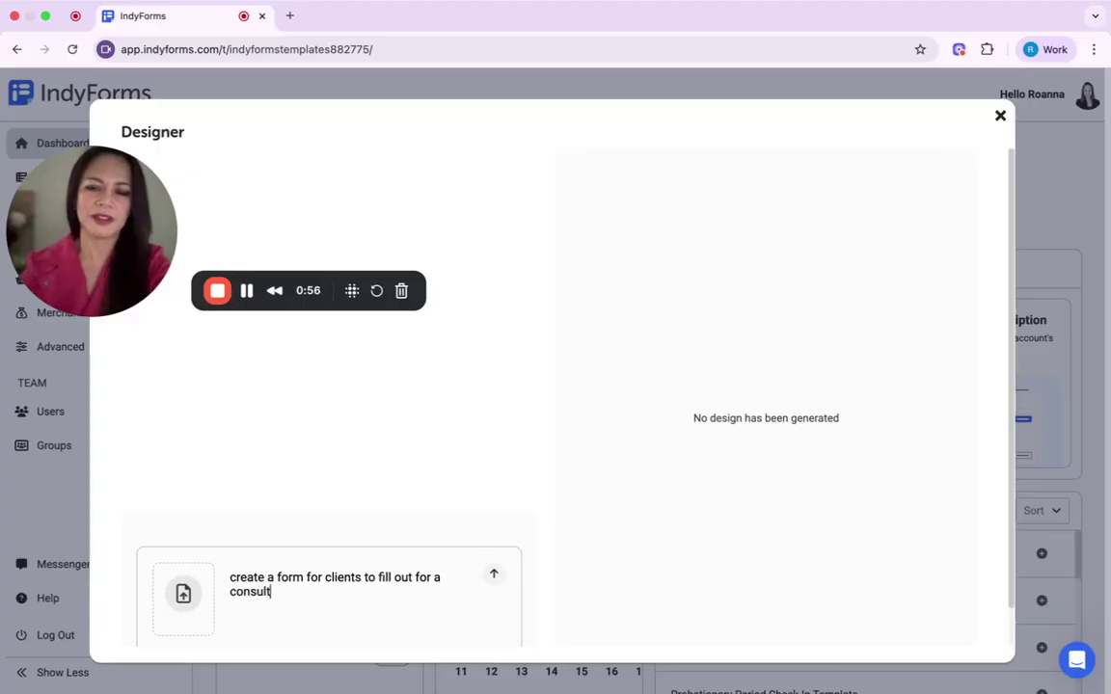
text(ation service)
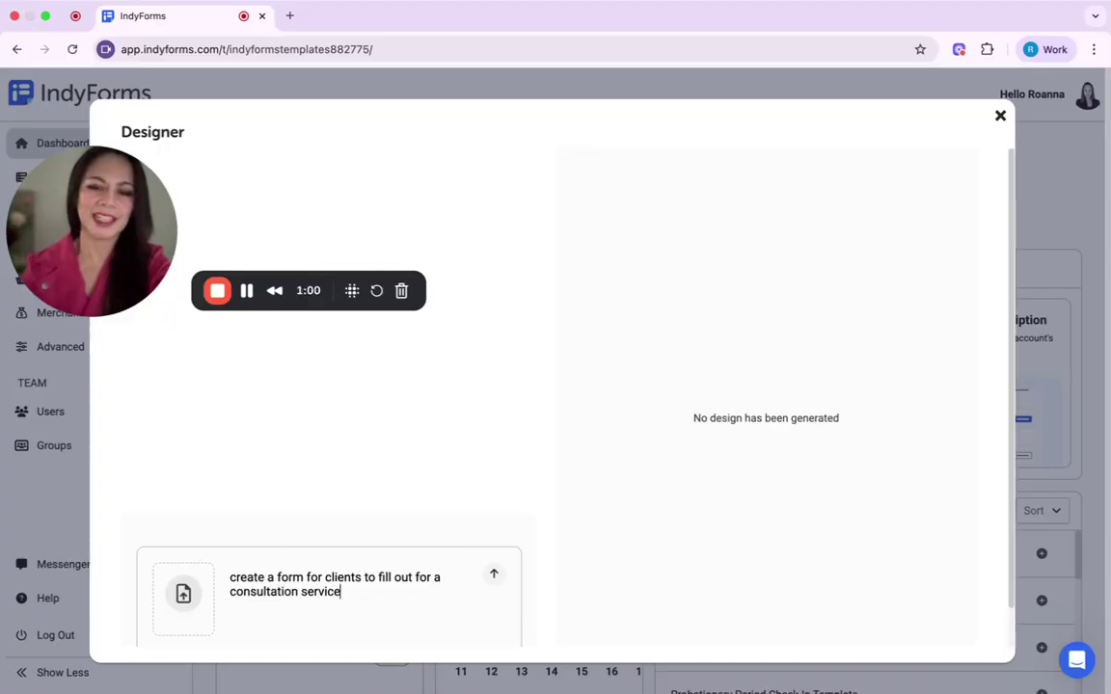
key(Return)
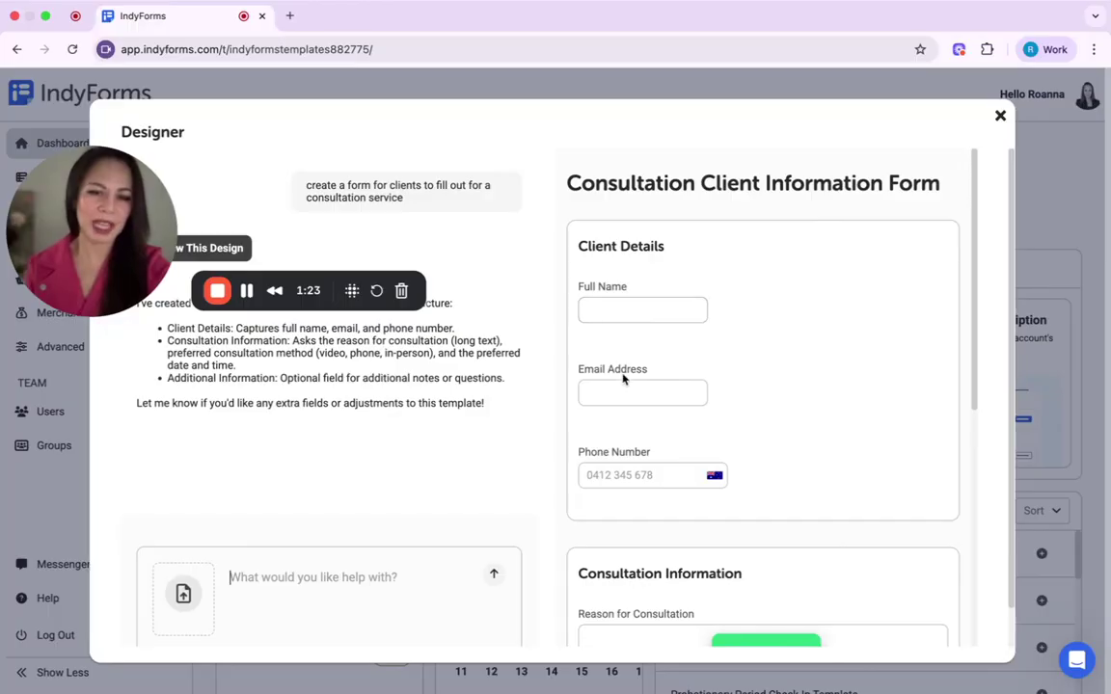
Step: Review the generated form's client details, consultation information and additional information sections in the preview
click(632, 474)
scroll(642, 478, down, 3)
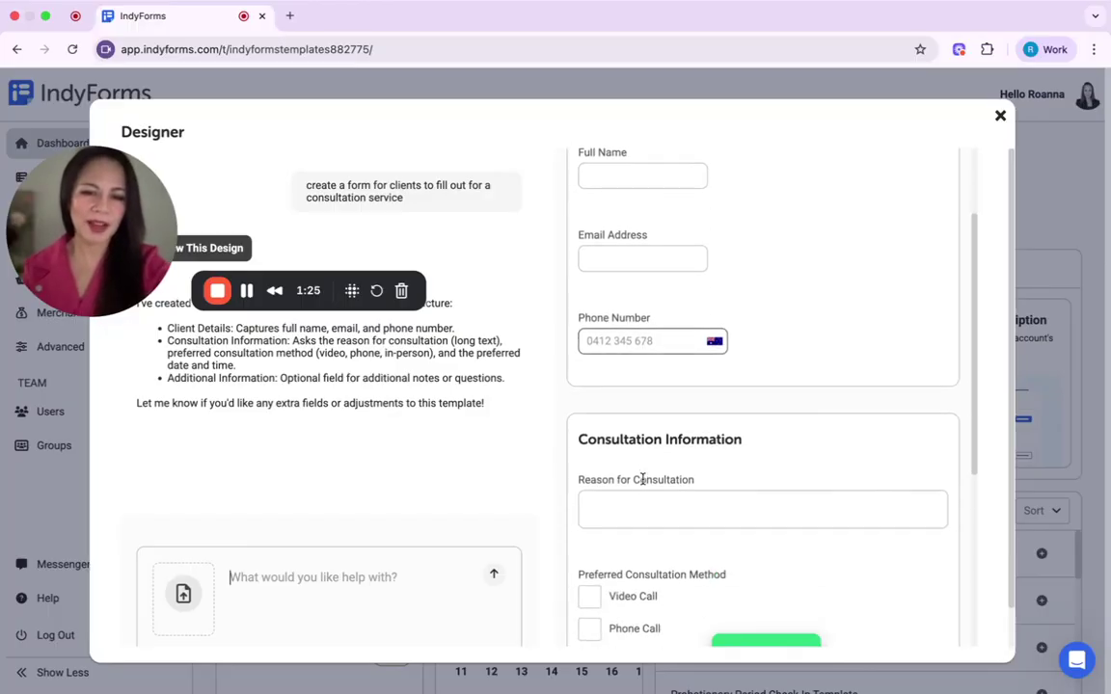
scroll(681, 501, down, 2)
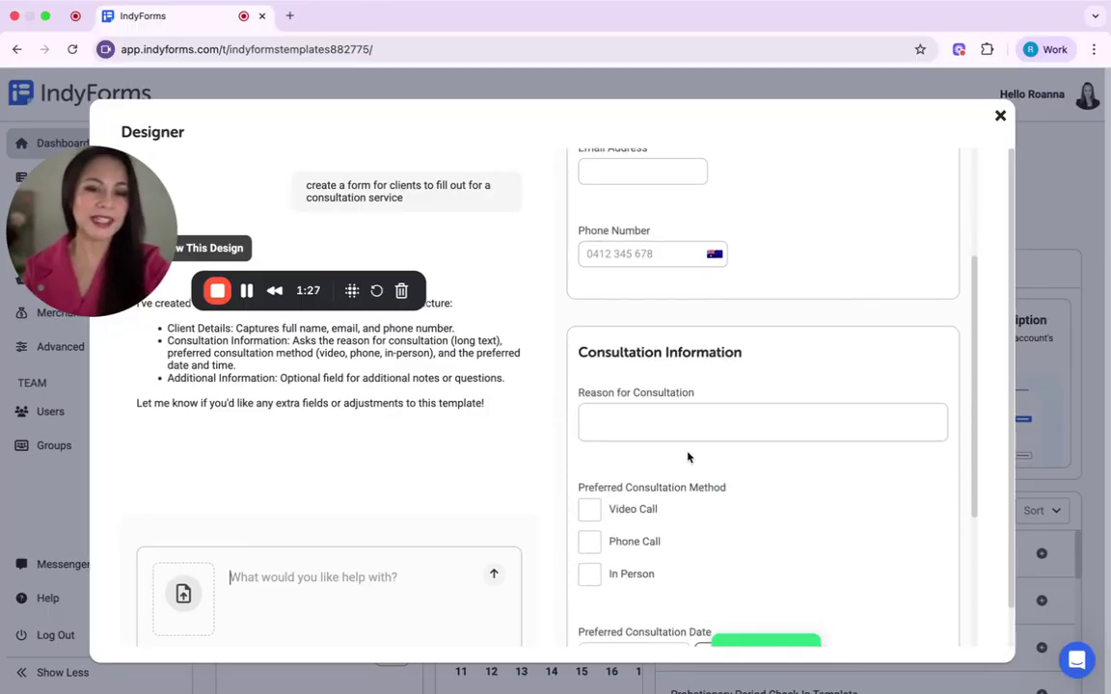
scroll(695, 429, down, 2)
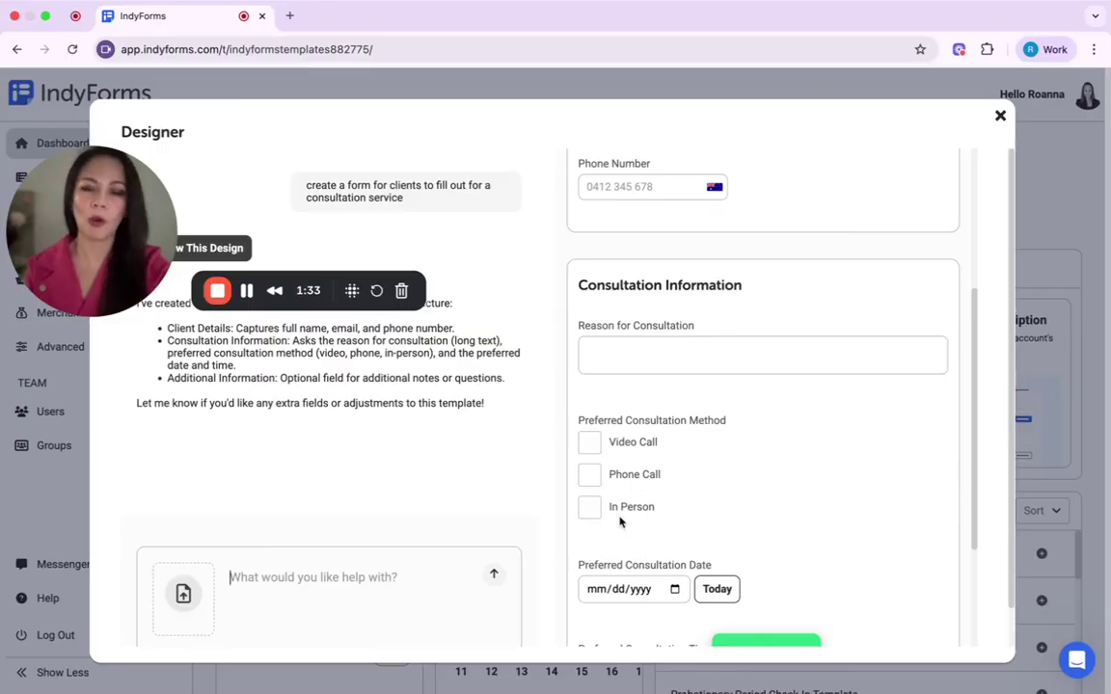
scroll(620, 521, down, 3)
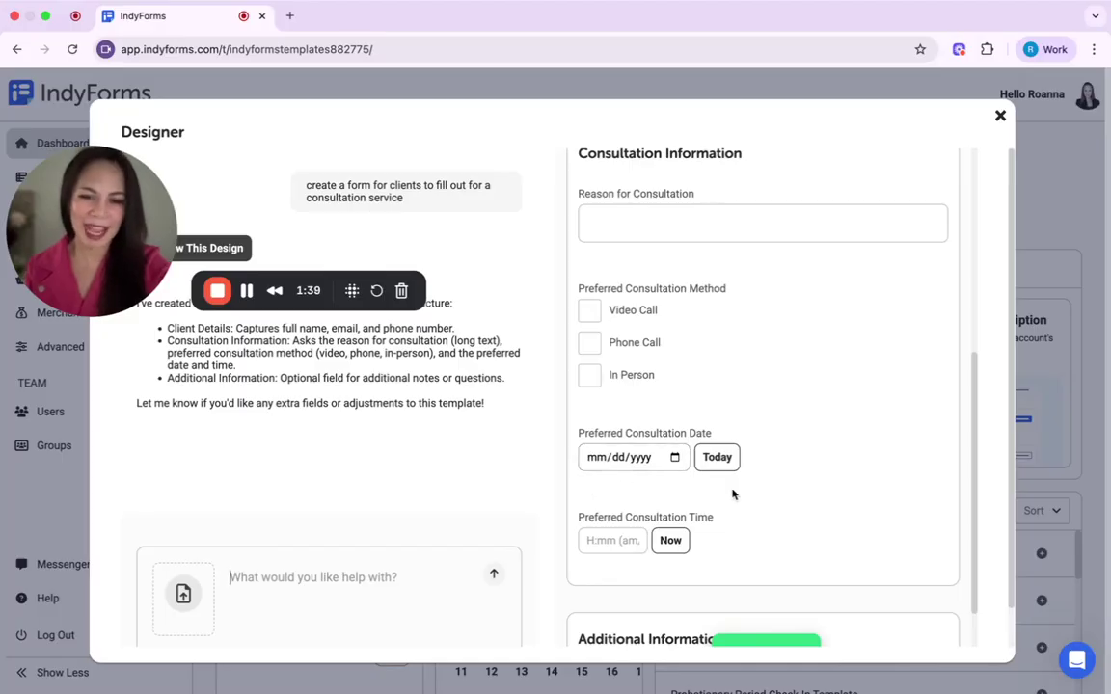
scroll(640, 565, down, 3)
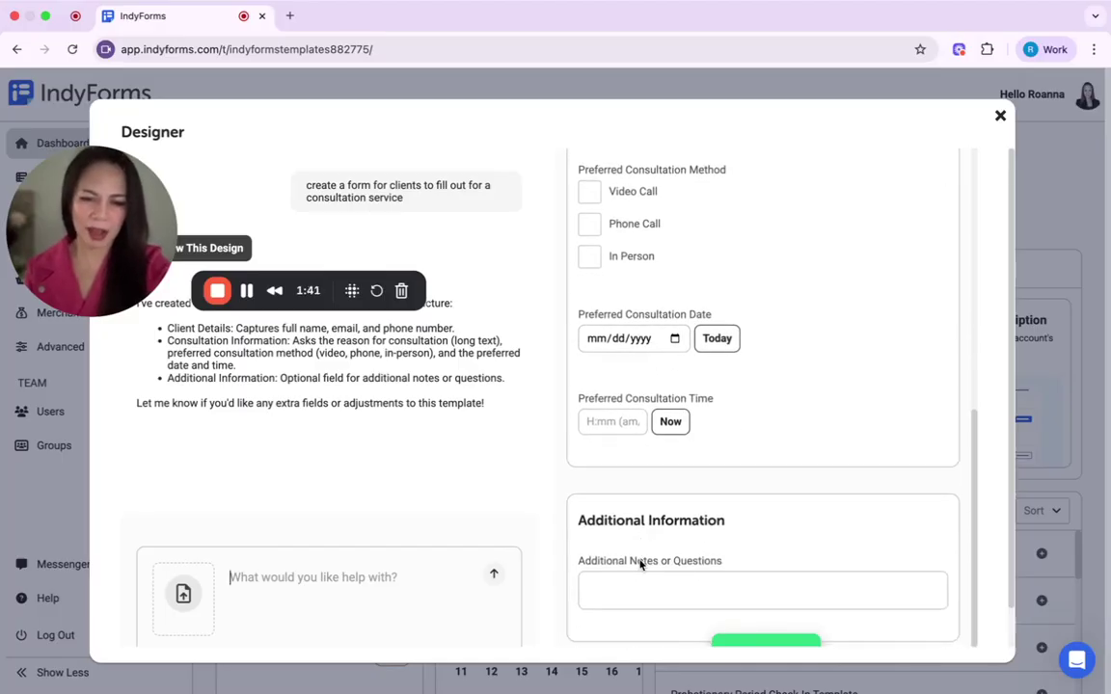
scroll(641, 566, down, 1)
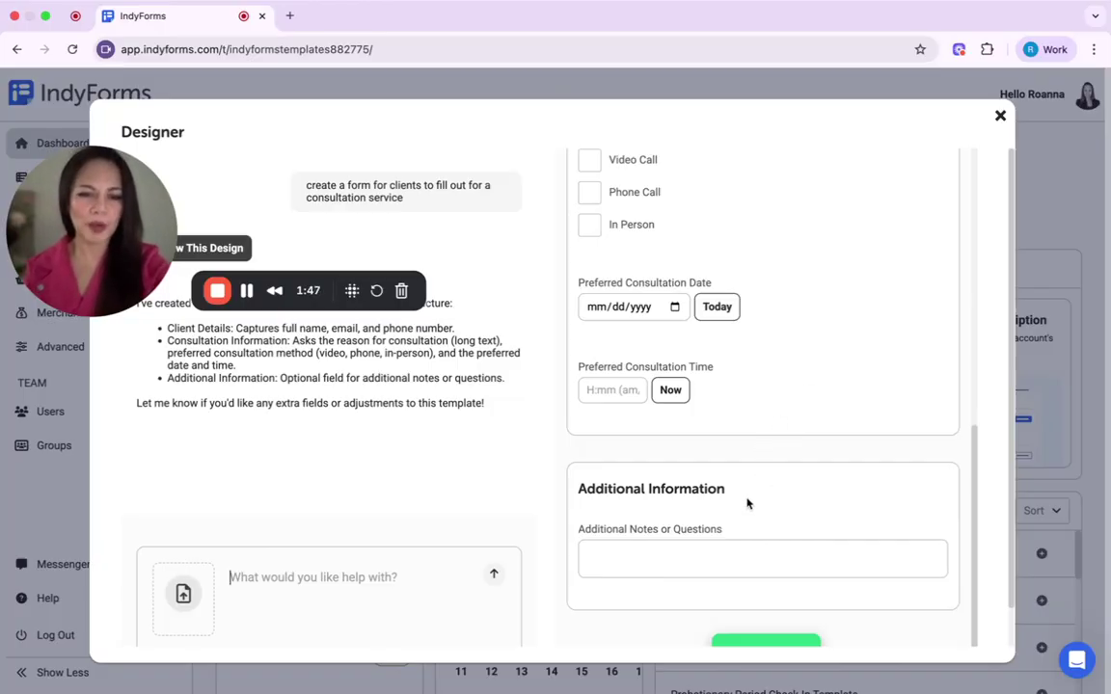
scroll(763, 442, up, 2)
scroll(763, 441, down, 2)
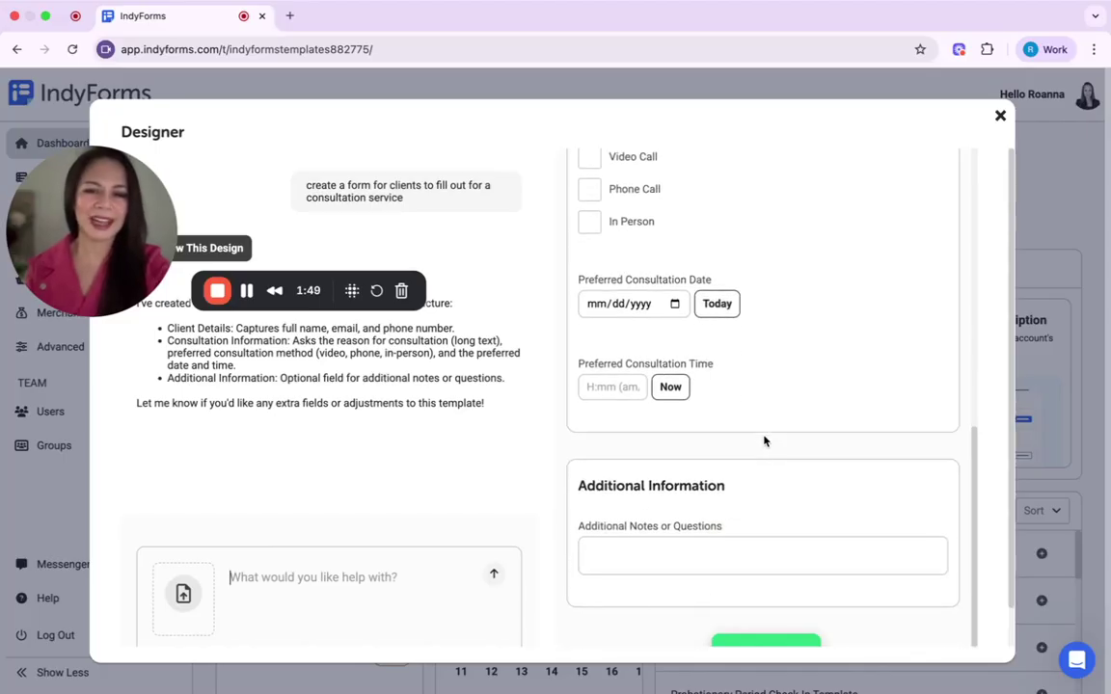
scroll(738, 476, up, 1)
scroll(737, 476, up, 5)
scroll(738, 476, down, 10)
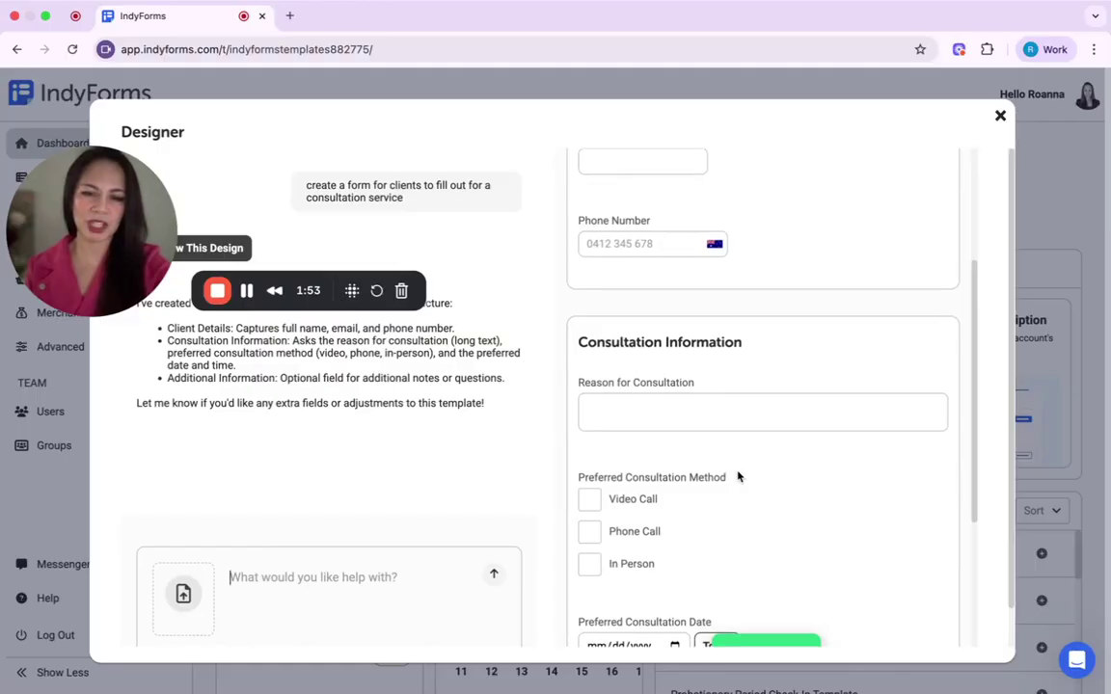
Step: Request a further field from the AI designer with the prompt "please add client's goals"
click(256, 589)
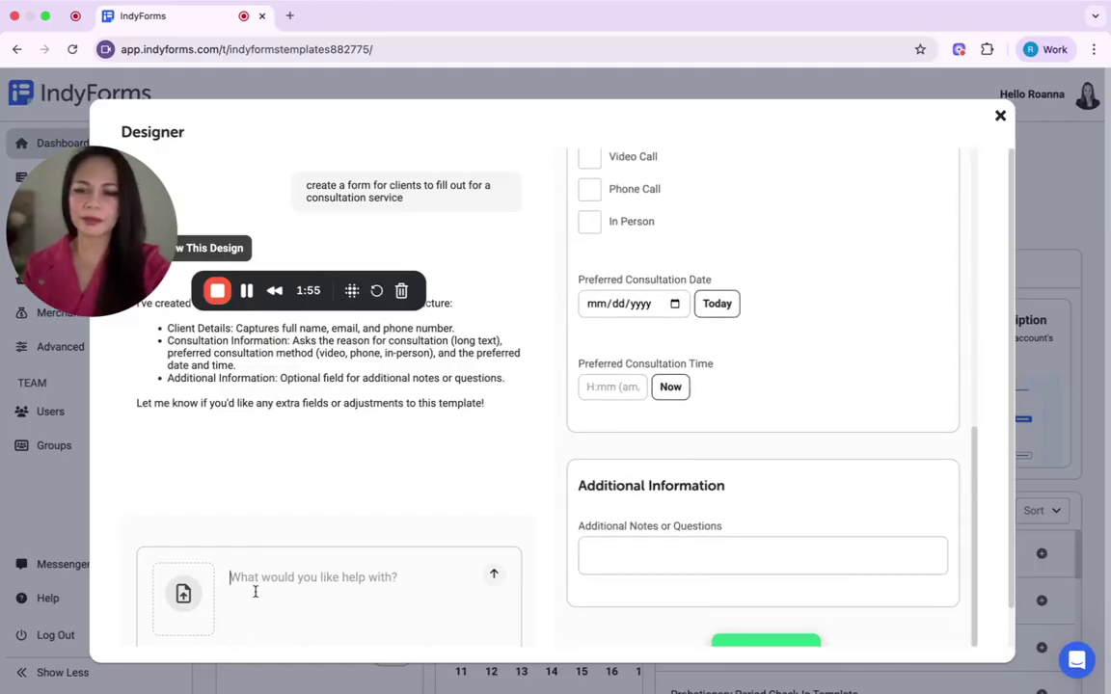
text(please add client)
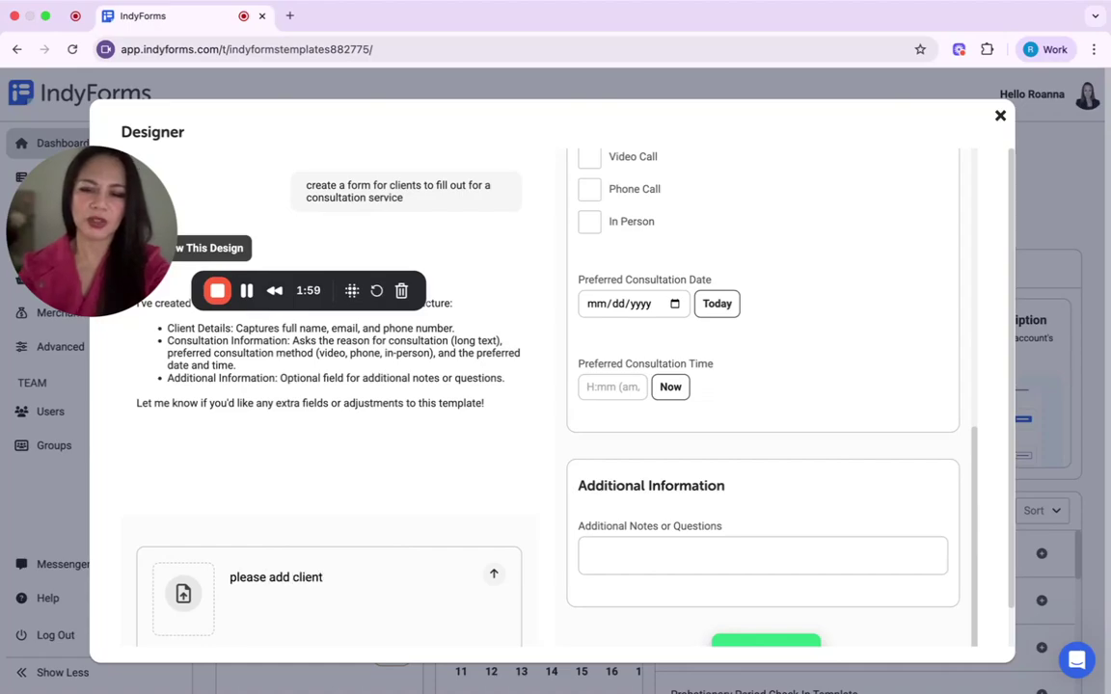
text('s goals)
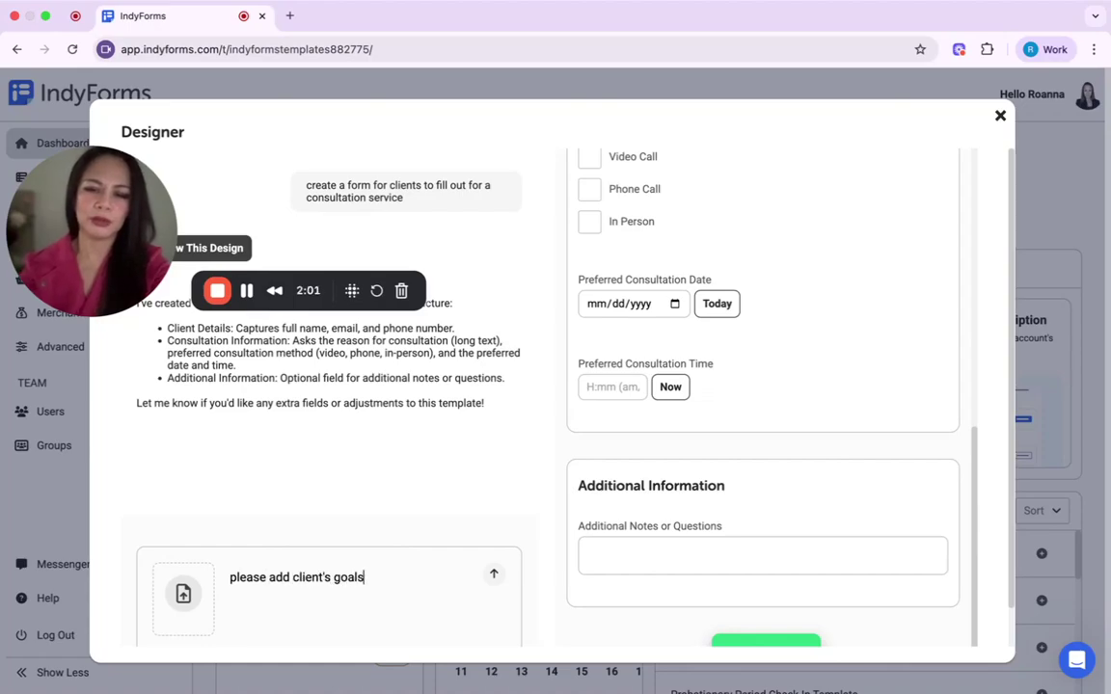
key(Return)
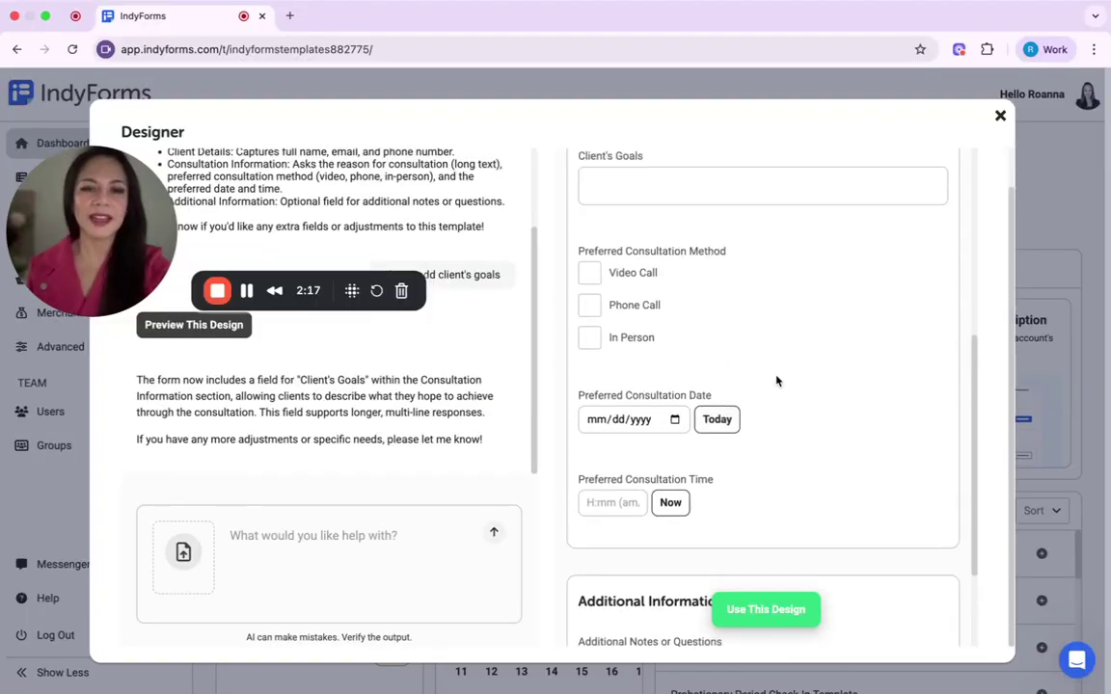
Step: Check the revised form preview from its title to the additional notes, including the Client's Goals field
scroll(776, 381, up, 10)
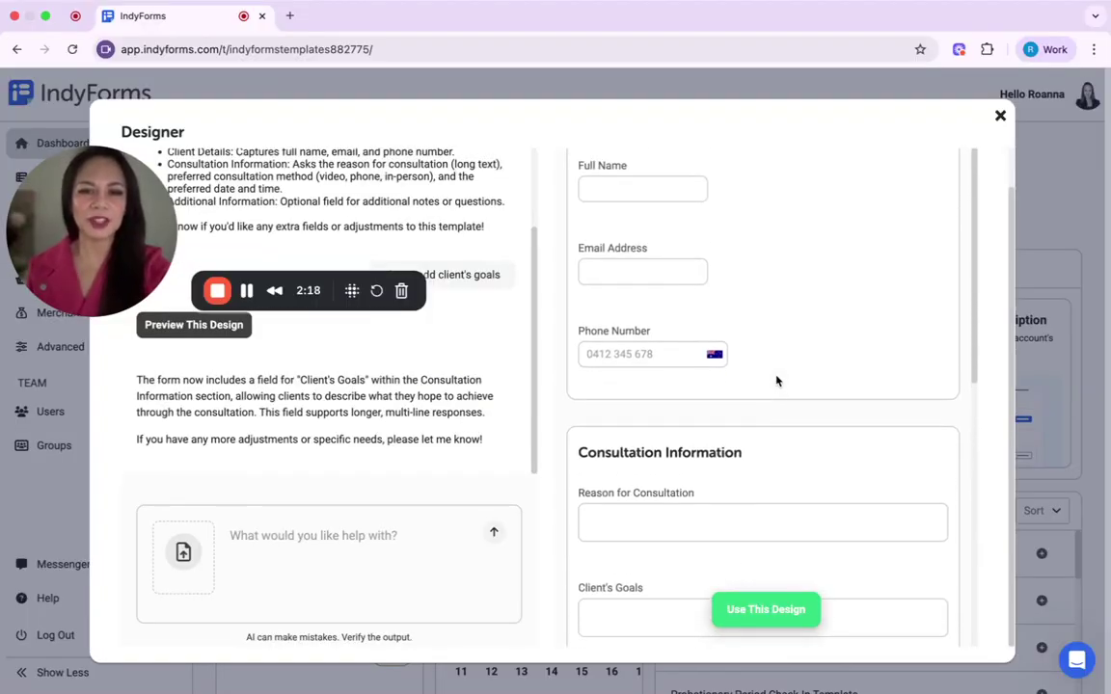
scroll(776, 381, down, 8)
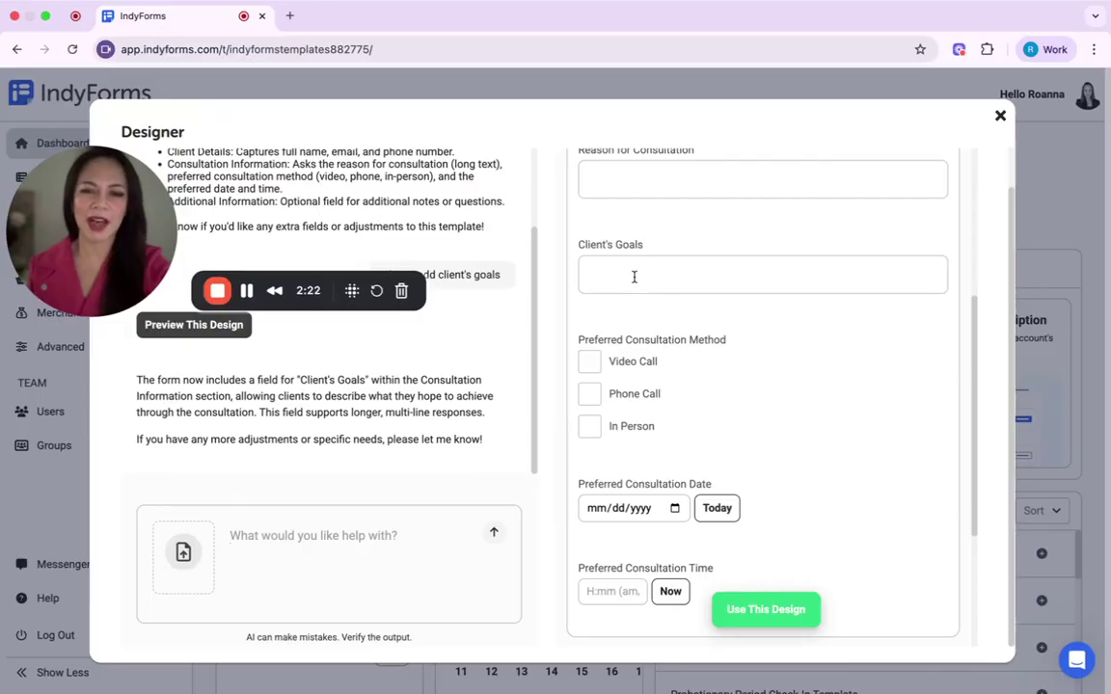
scroll(776, 474, down, 3)
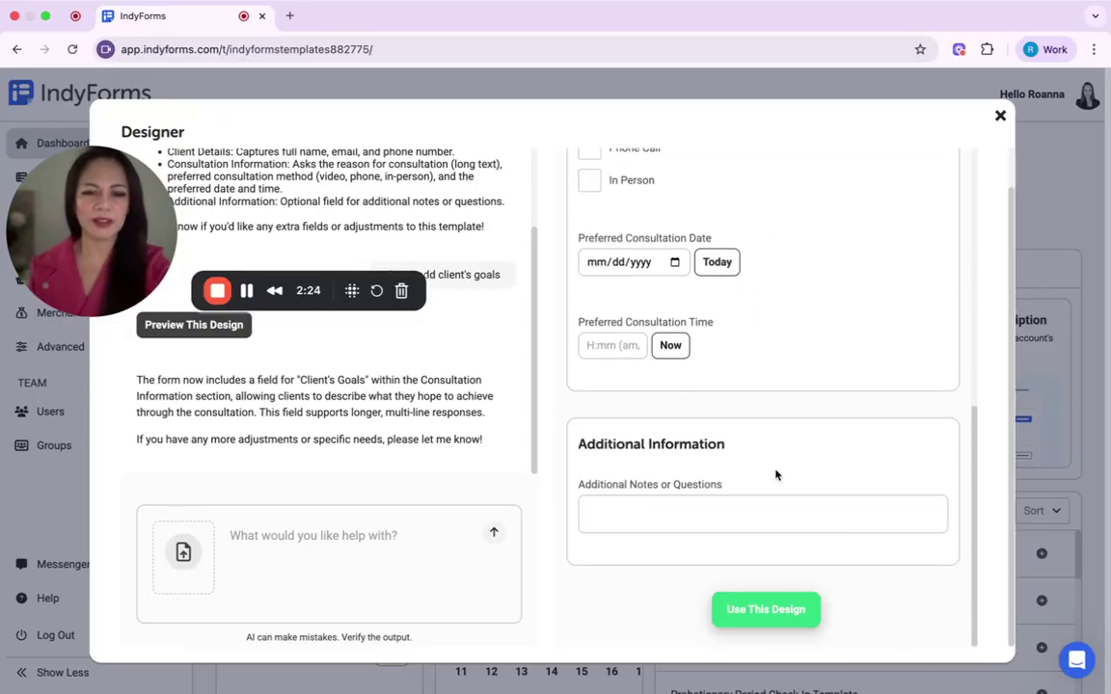
scroll(777, 474, up, 5)
scroll(776, 474, up, 3)
scroll(776, 474, up, 1)
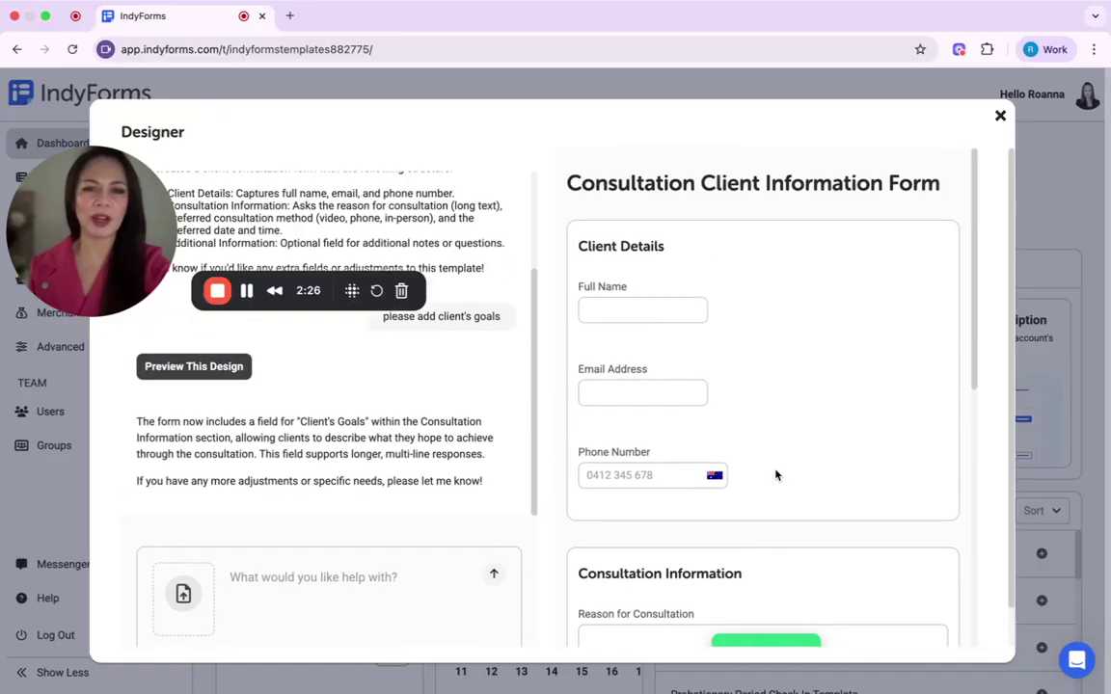
scroll(776, 474, down, 5)
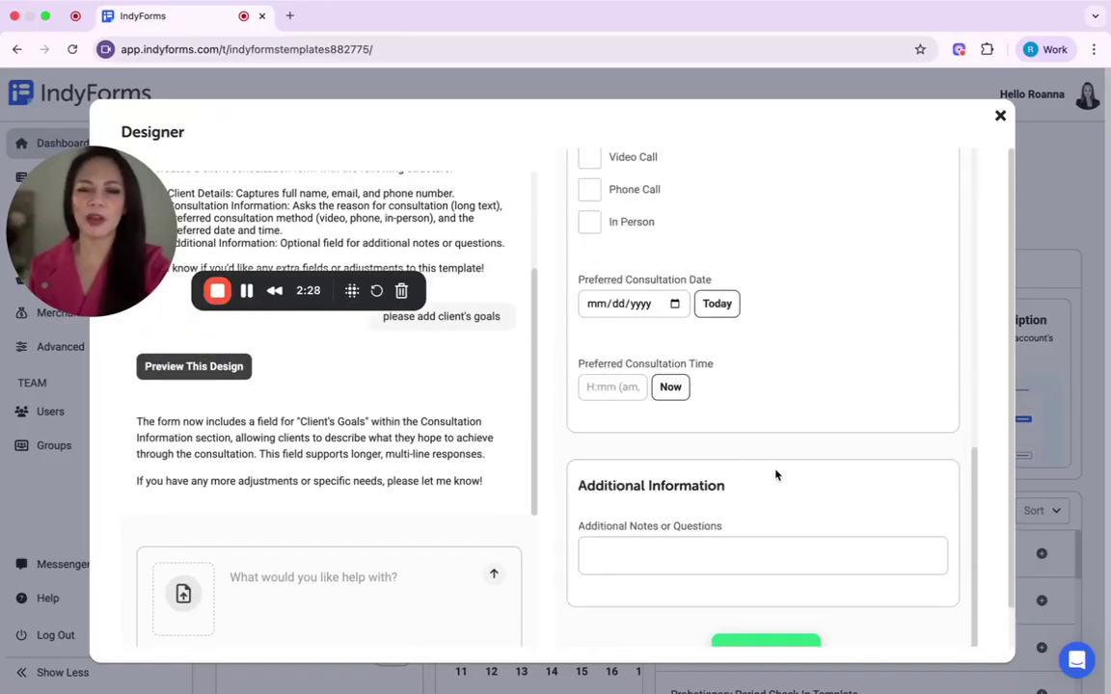
scroll(776, 475, down, 1)
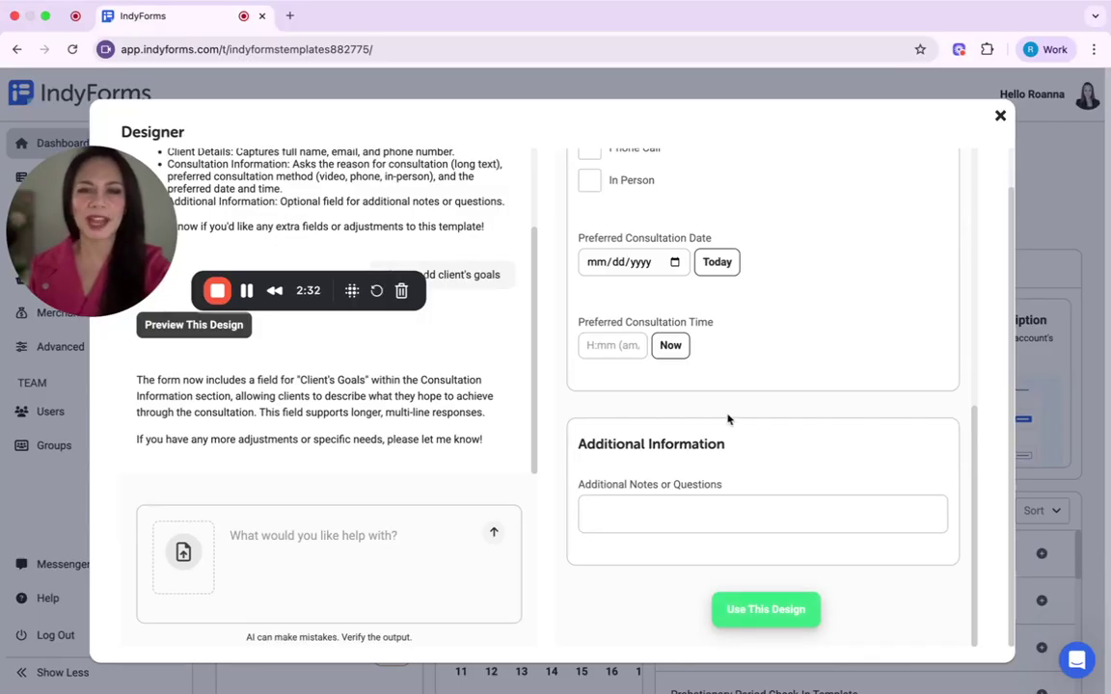
Step: Submit the prompt "add a cool and professional looking graphic for this form perfect for a tutor offering consultation services"
click(356, 547)
text(add )
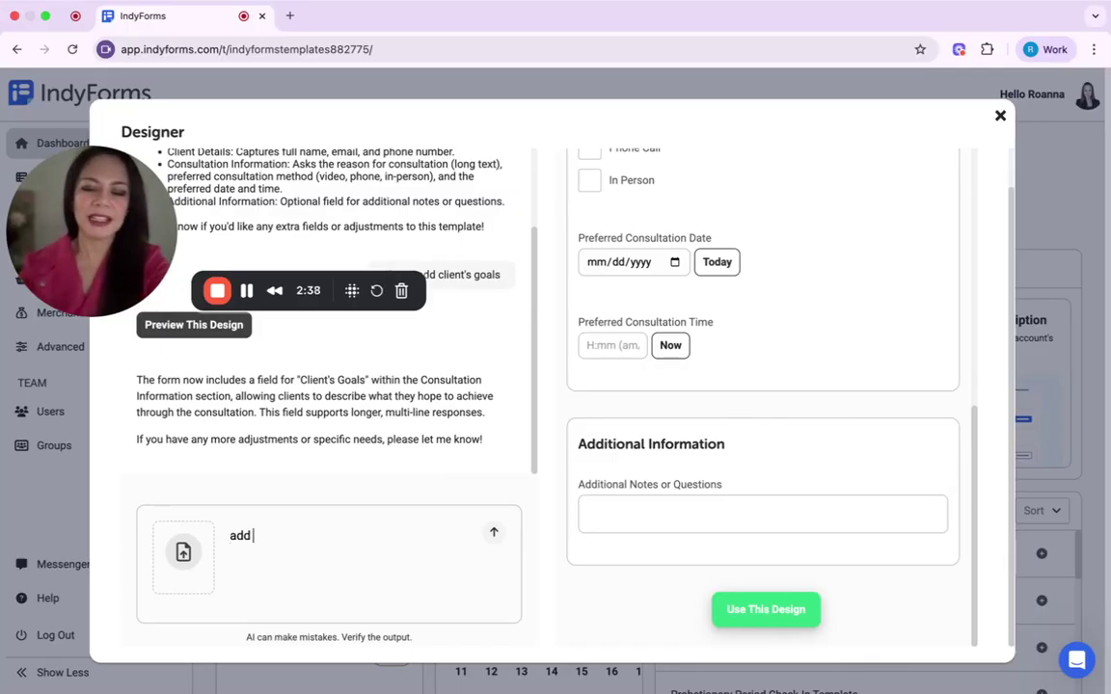
text(a cool and professional looking graphic for this)
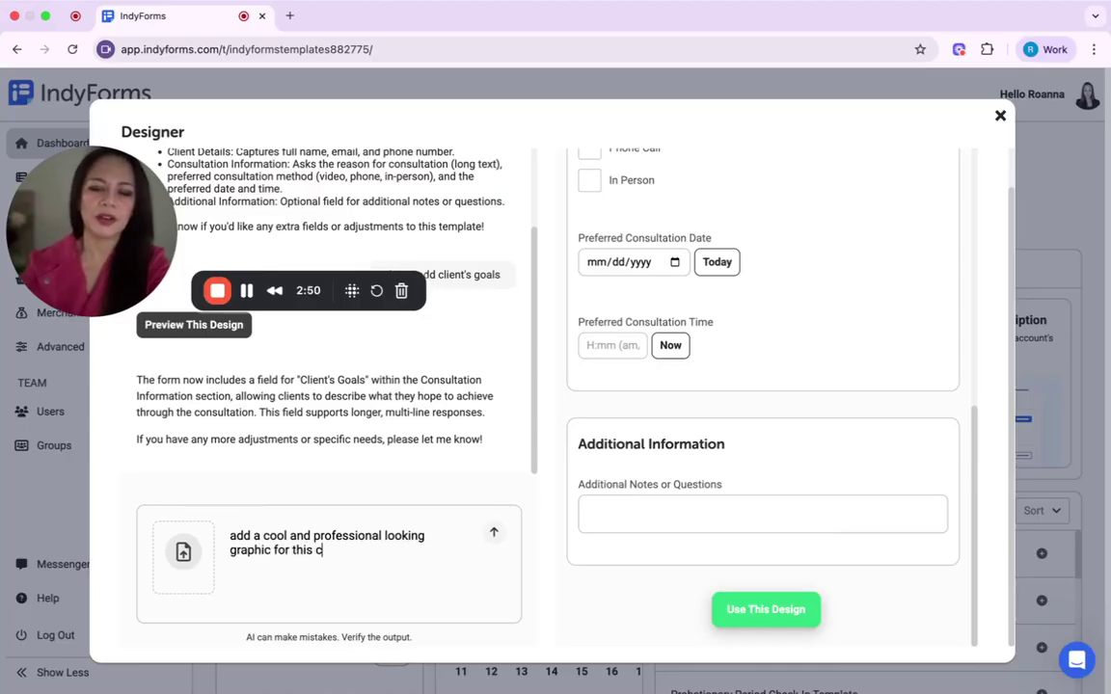
text( form p)
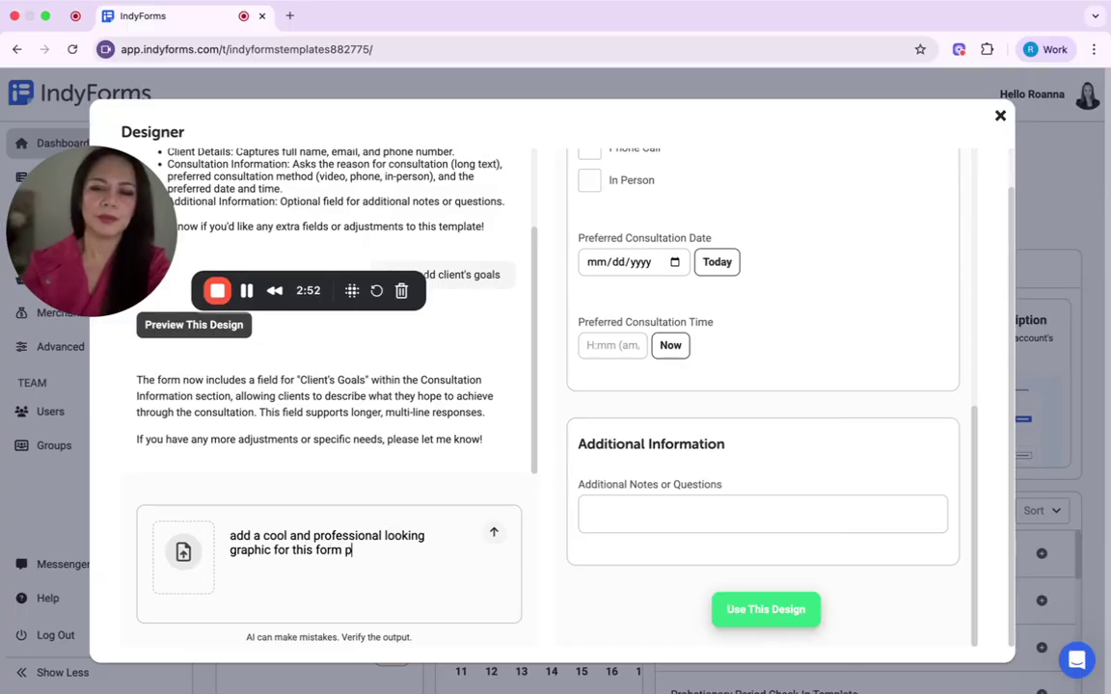
text(erfect for)
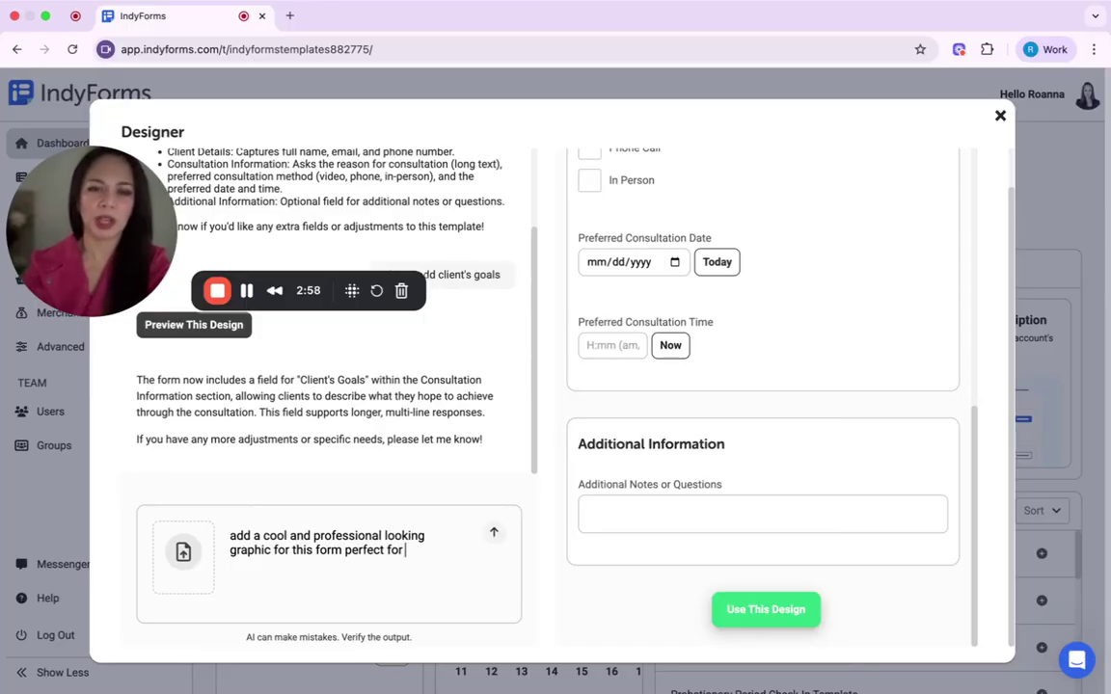
text(a)
text( tutor offeri)
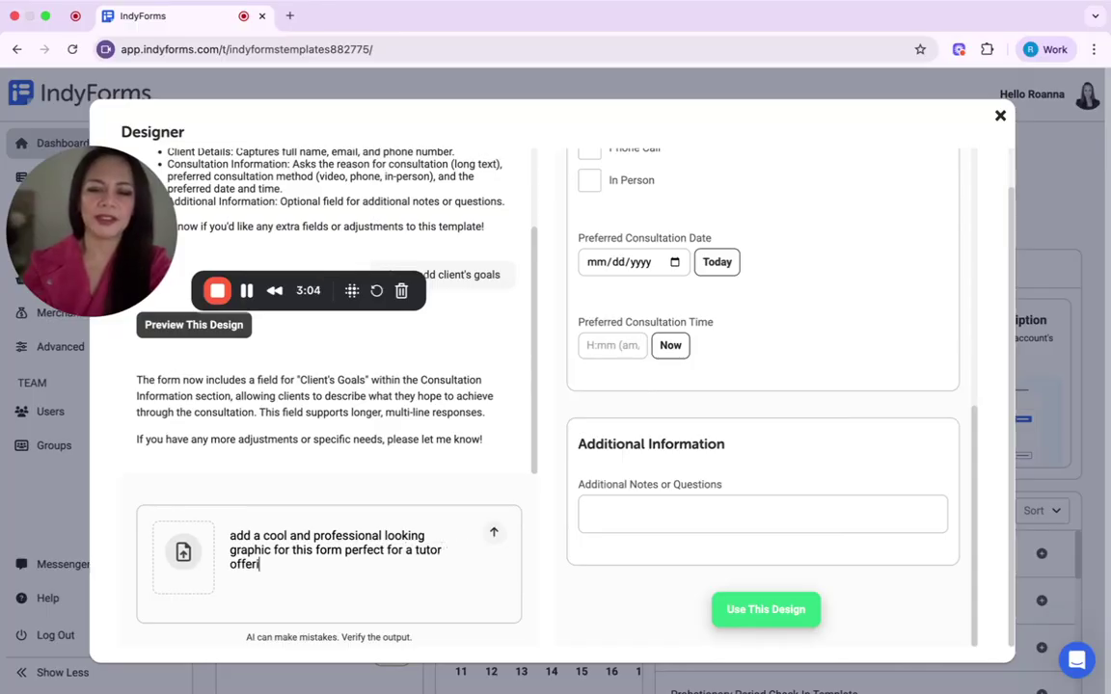
text(ng s)
key(BackSpace)
text(consultation ser)
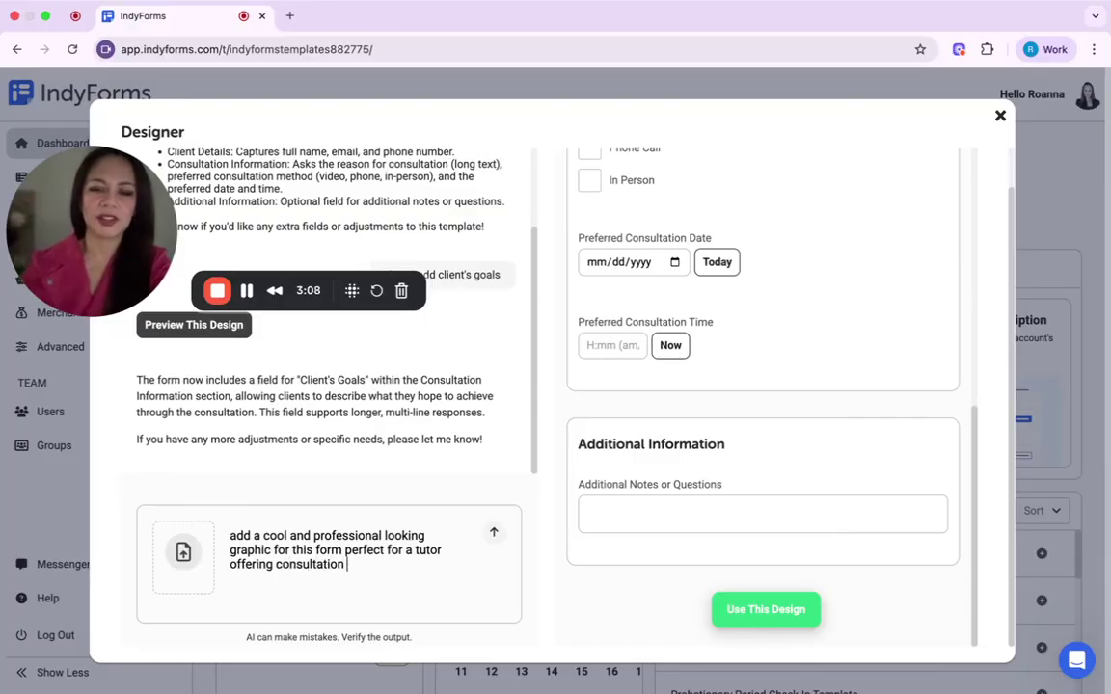
text(vices)
key(Return)
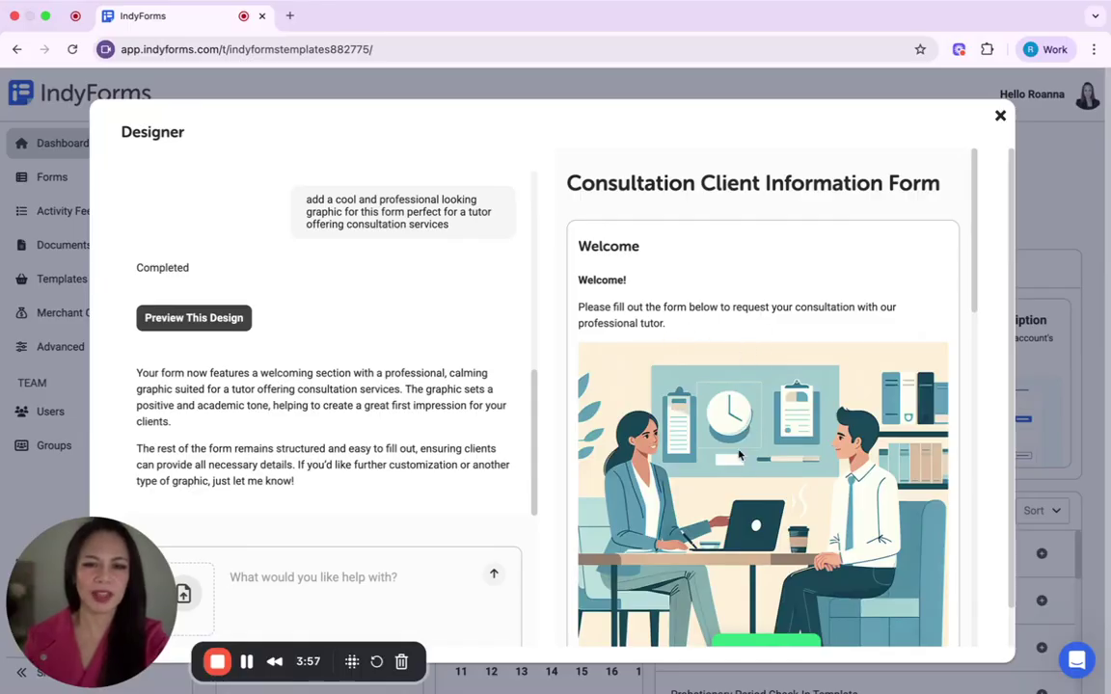
Step: Examine the updated preview, from the welcome section's graphic down to the additional notes field
scroll(743, 434, down, 3)
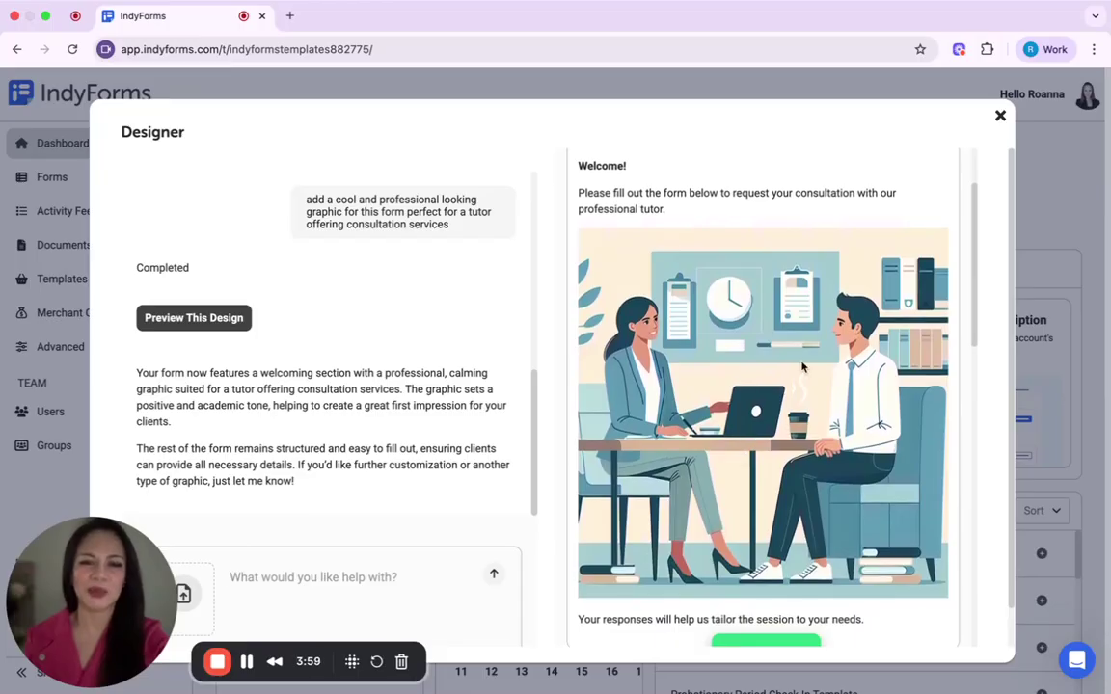
scroll(808, 549, down, 2)
scroll(807, 549, down, 1)
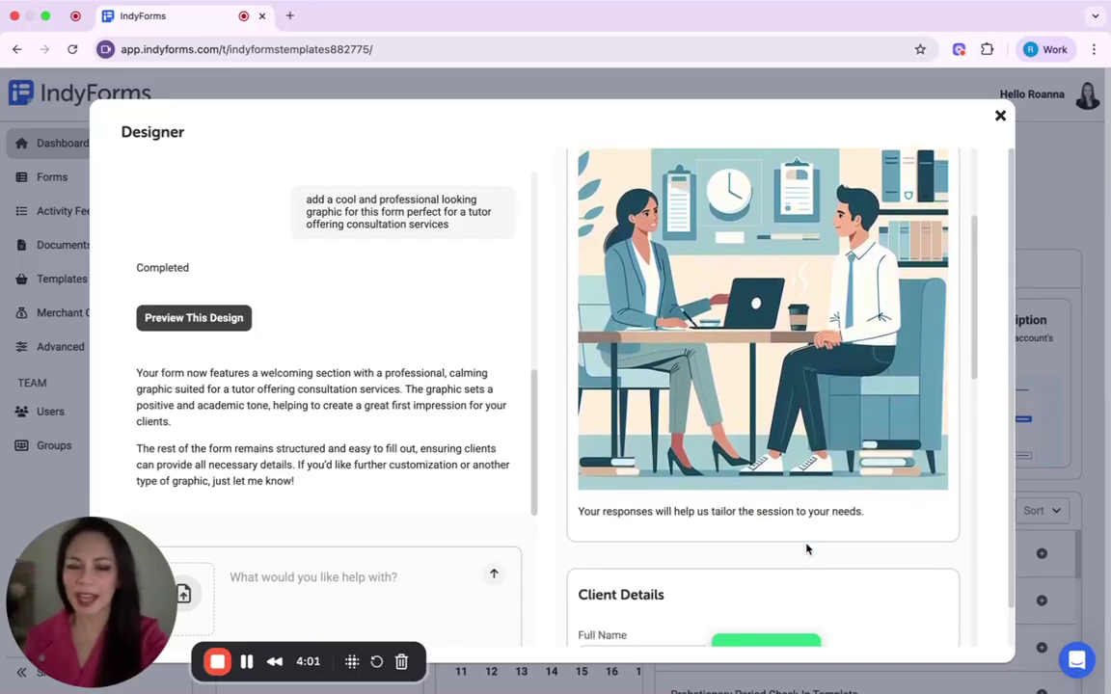
scroll(803, 587, down, 15)
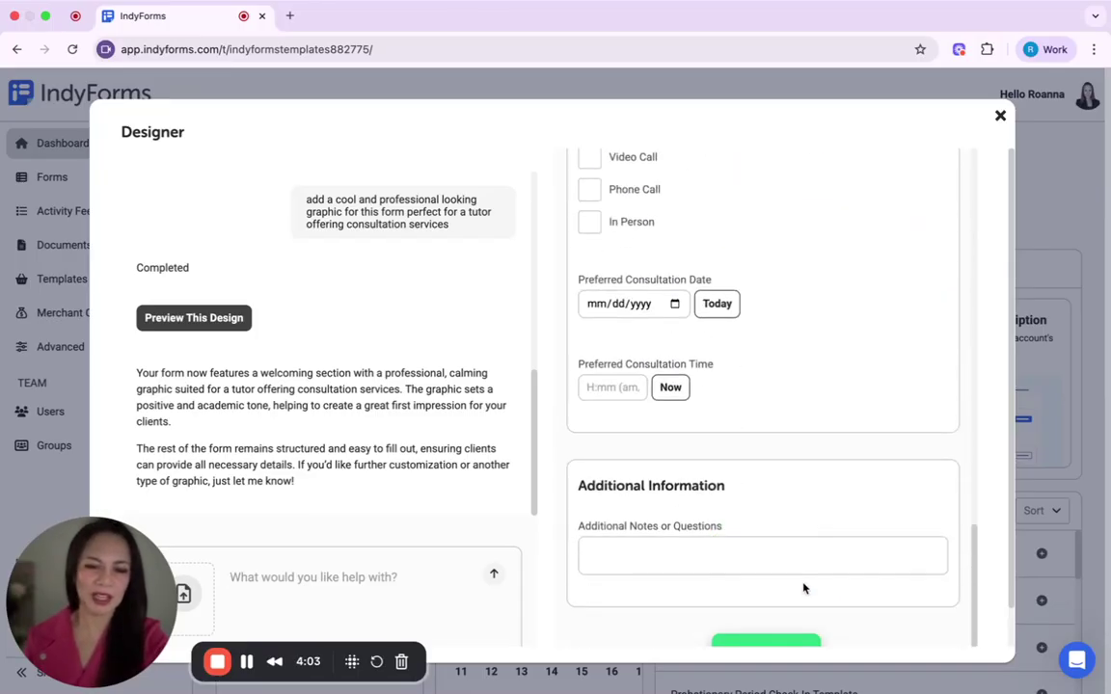
Step: Review the generated preview again, from the form title and welcome graphic to the client details section
scroll(815, 500, up, 15)
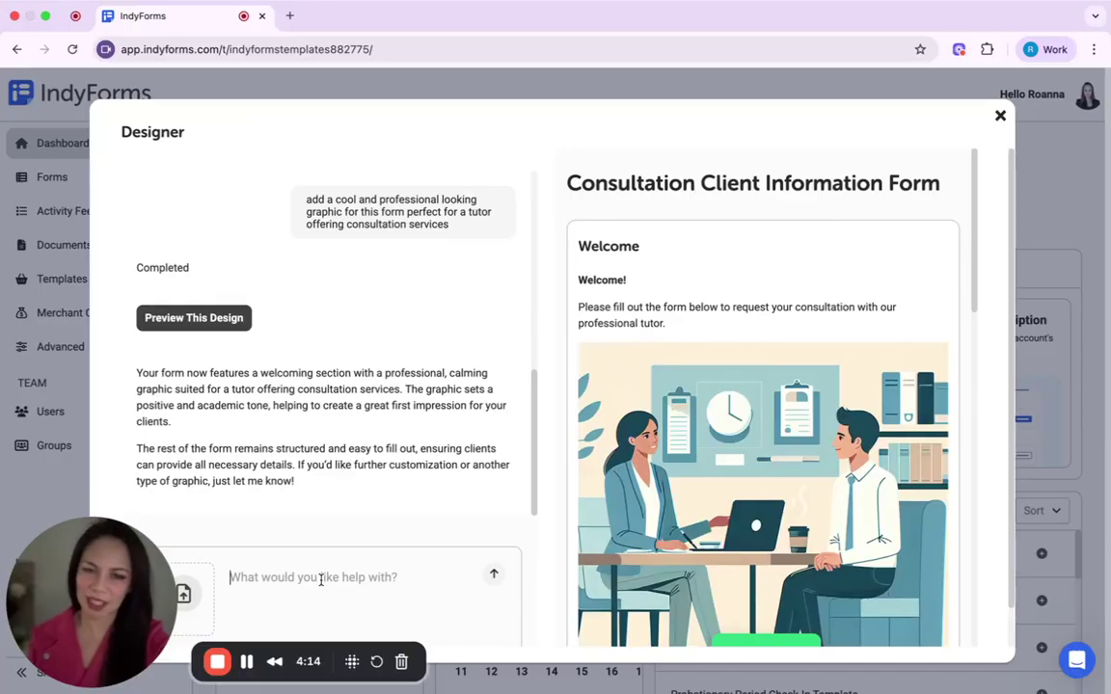
scroll(738, 485, down, 4)
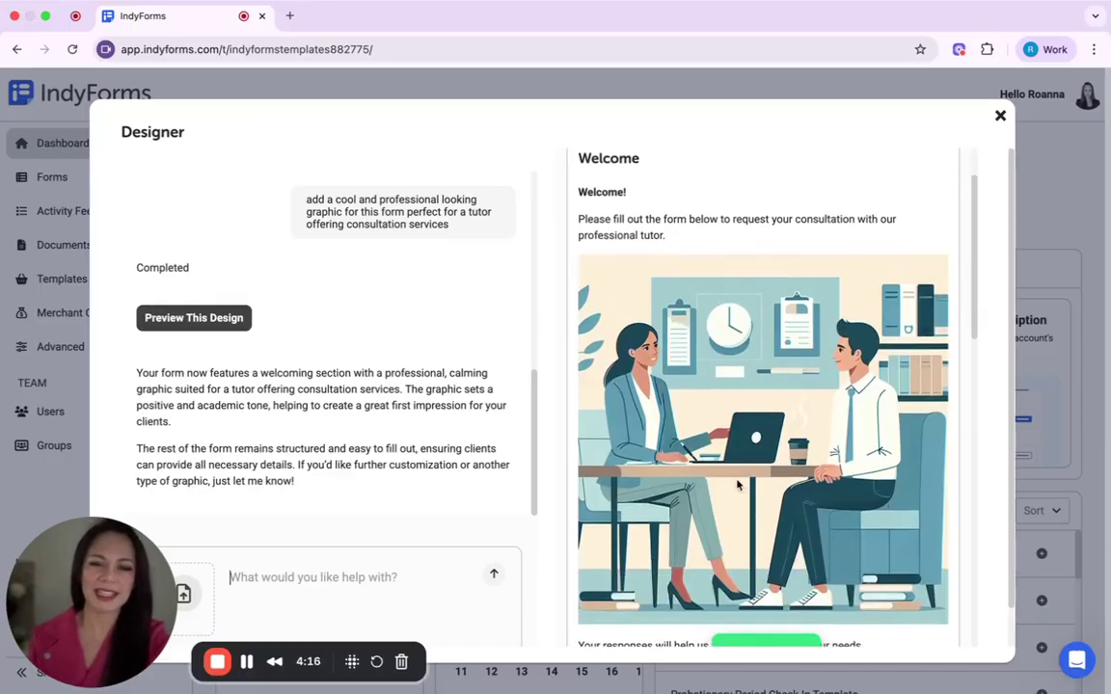
scroll(737, 485, down, 2)
scroll(738, 485, down, 3)
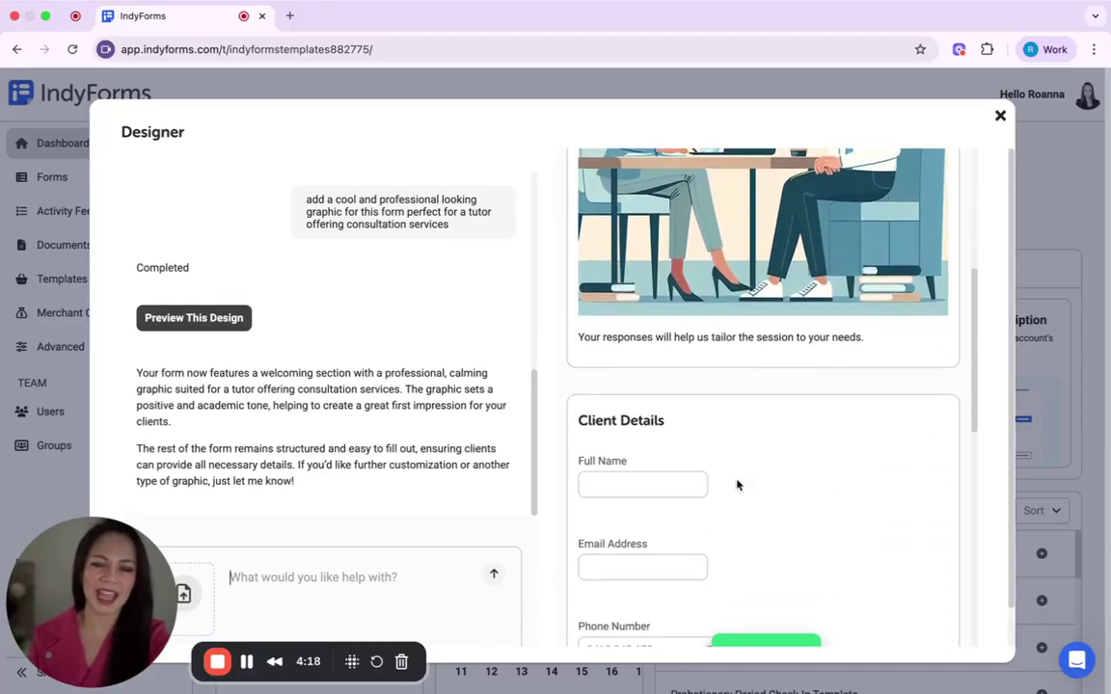
scroll(737, 485, up, 9)
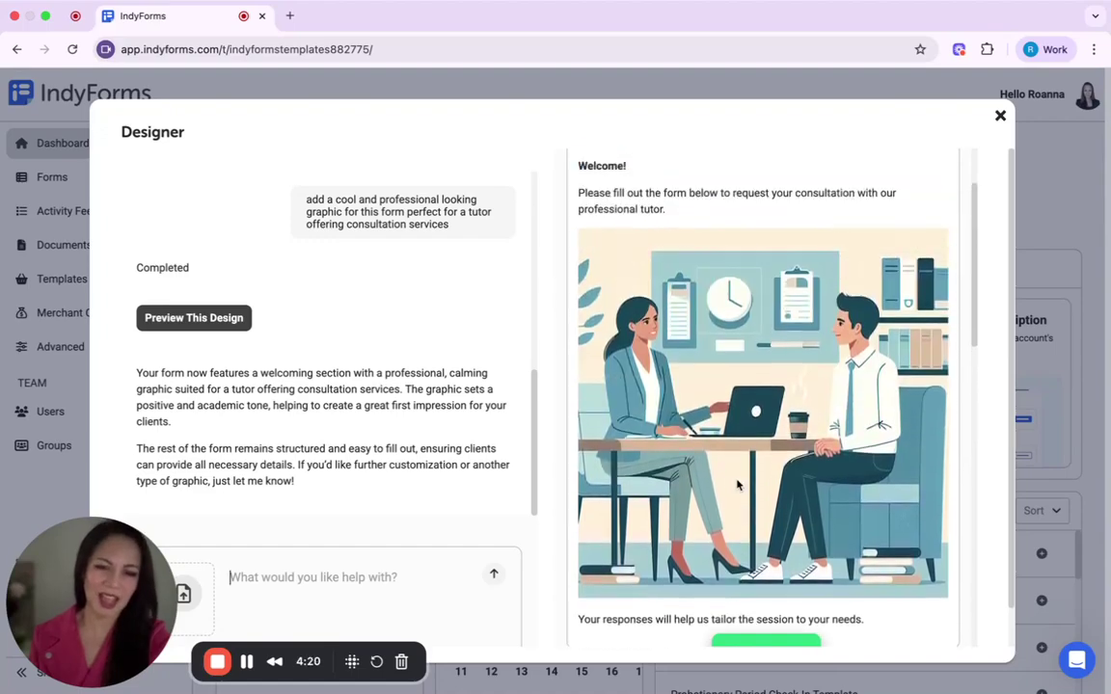
click(230, 592)
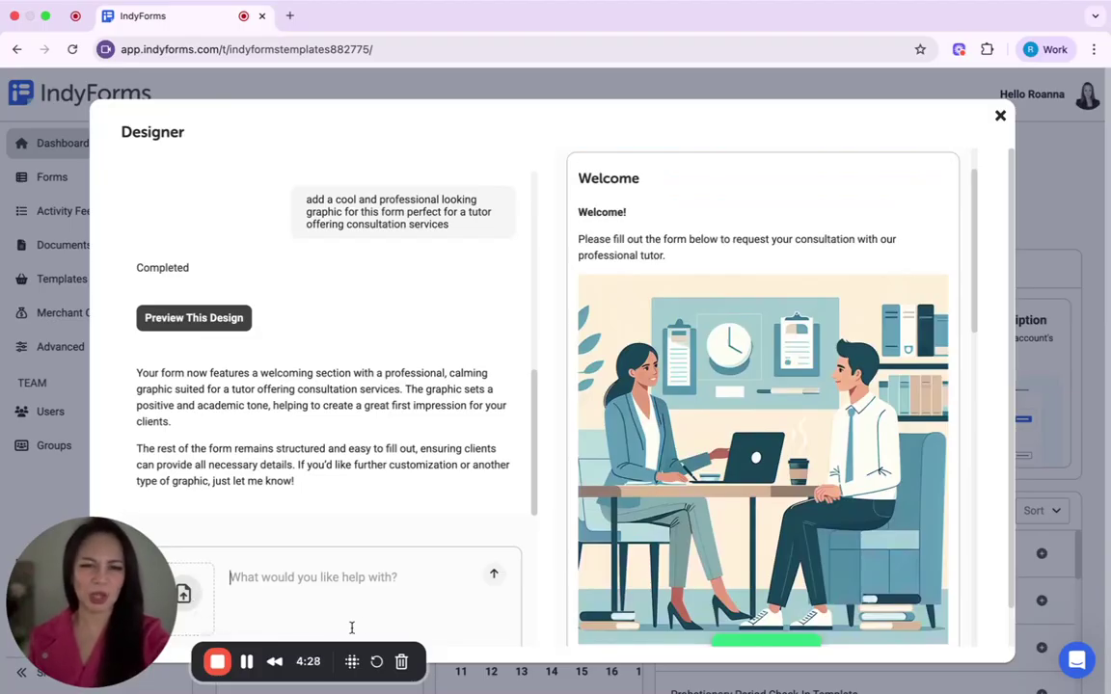
Step: Accept the AI-generated consultation form design at the end of the preview and open it in the form builder
scroll(633, 565, down, 10)
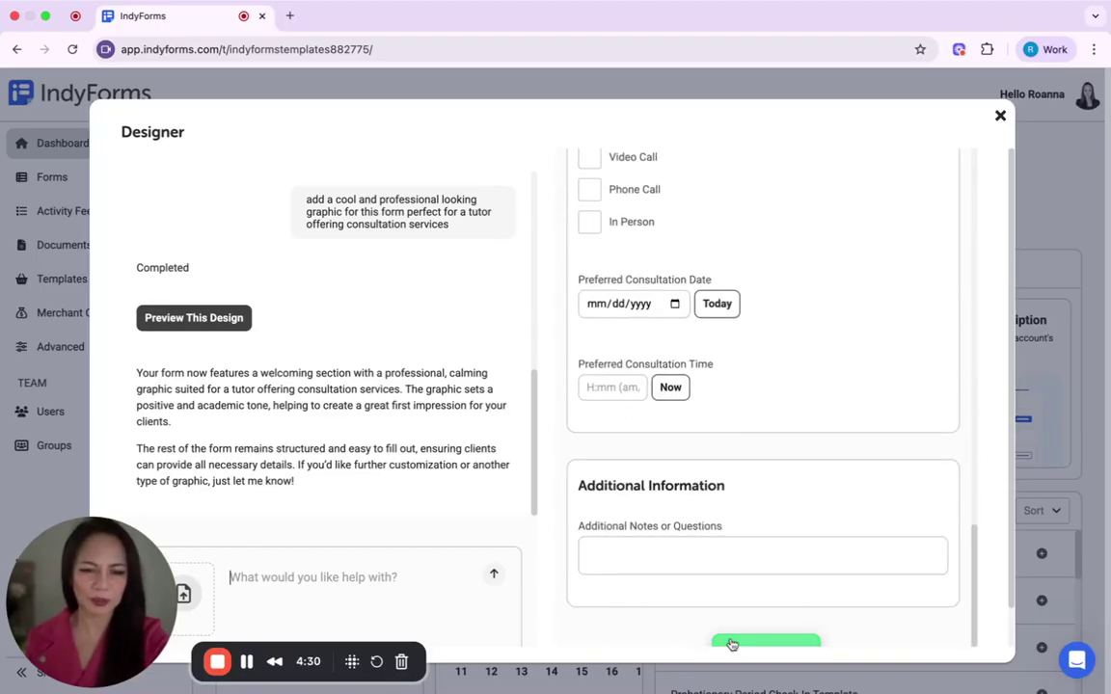
scroll(764, 561, up, 2)
scroll(764, 560, down, 4)
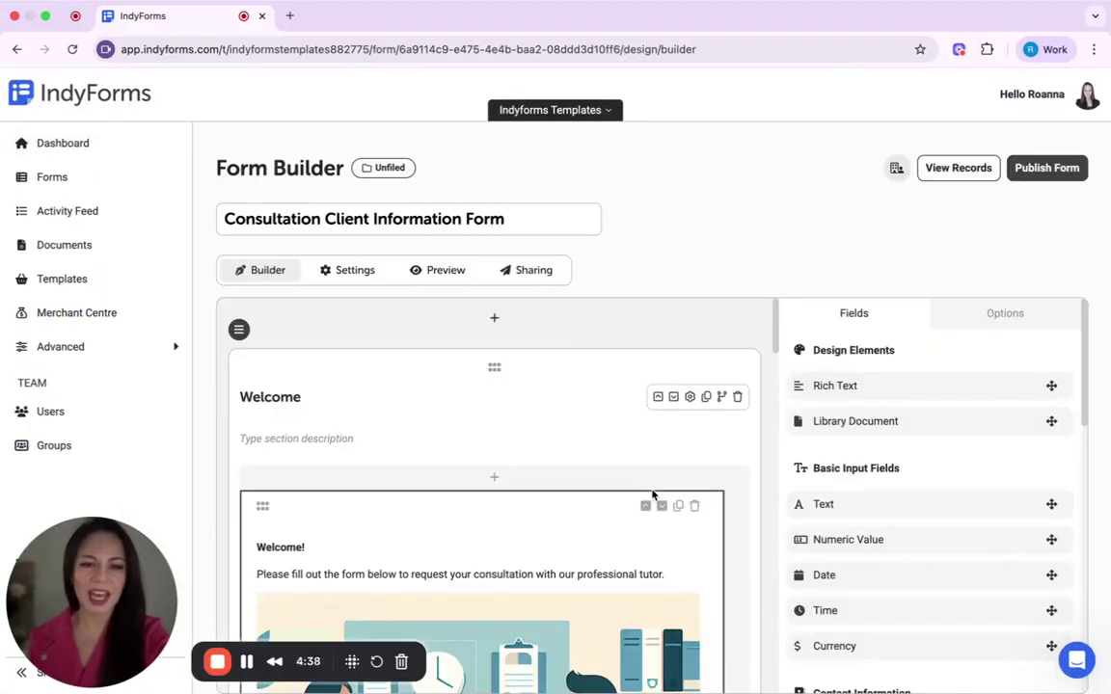
Step: Examine the form's sections in the builder, from Welcome through Consultation Information to Additional Information
scroll(652, 494, down, 10)
scroll(652, 495, down, 10)
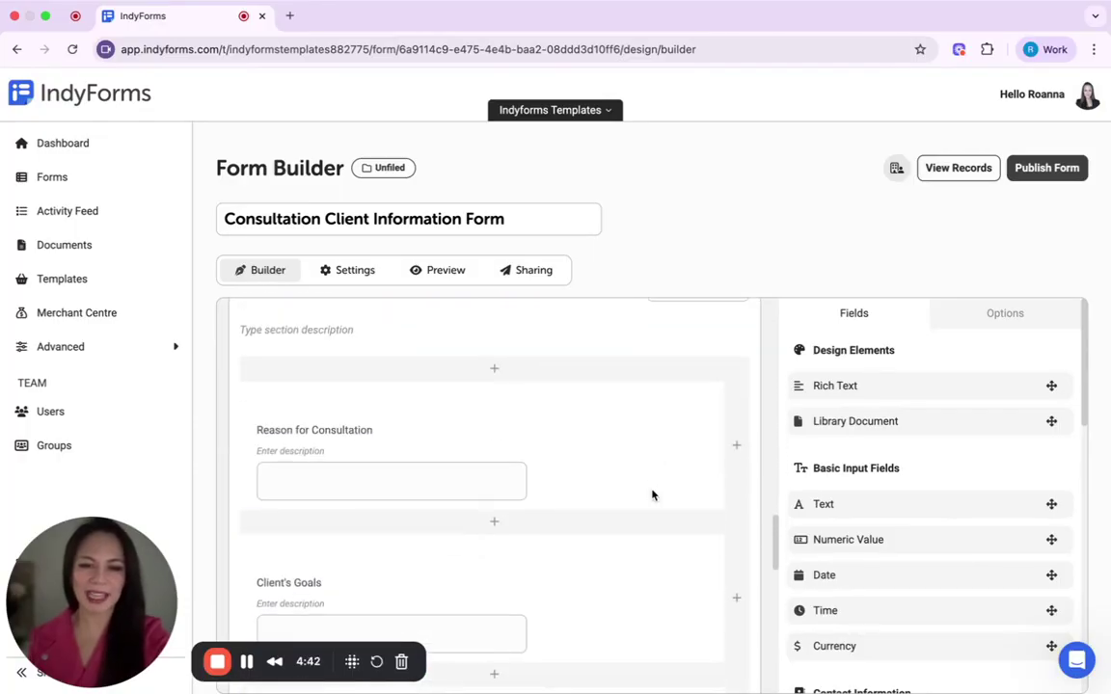
scroll(652, 495, down, 5)
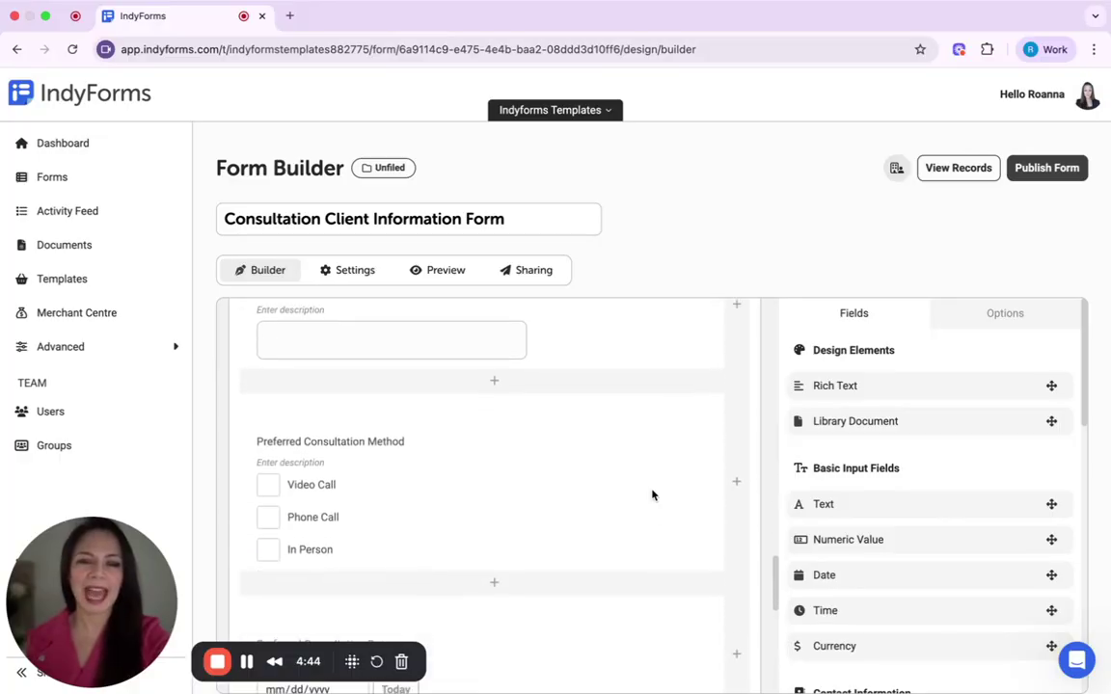
scroll(652, 495, down, 6)
scroll(652, 495, up, 3)
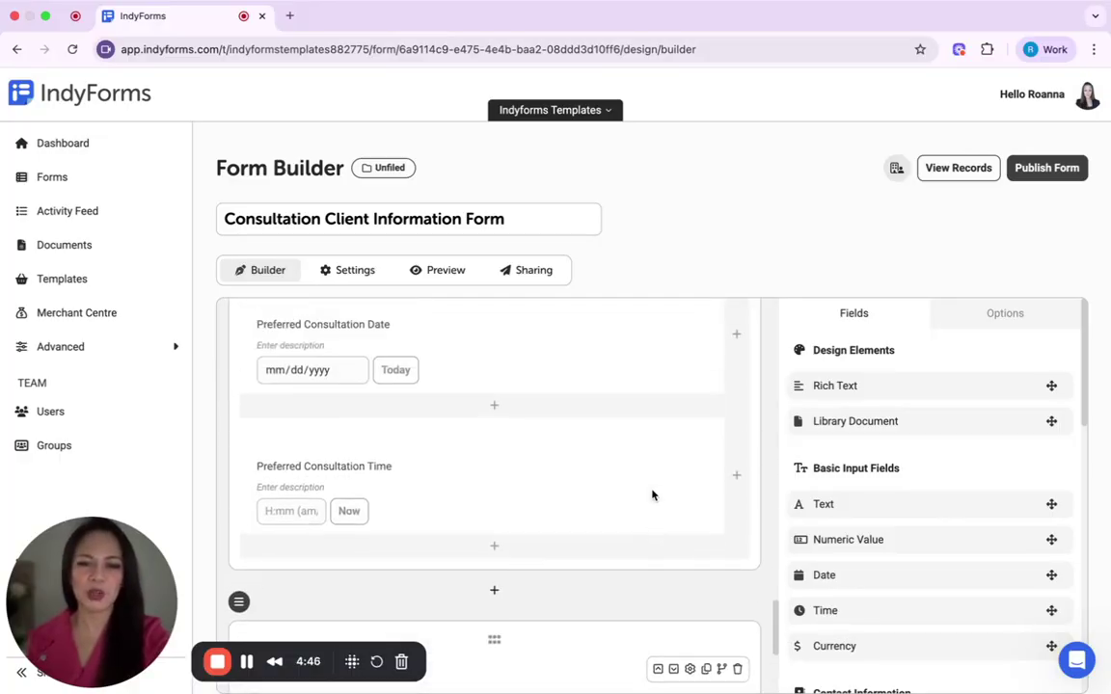
scroll(652, 494, up, 7)
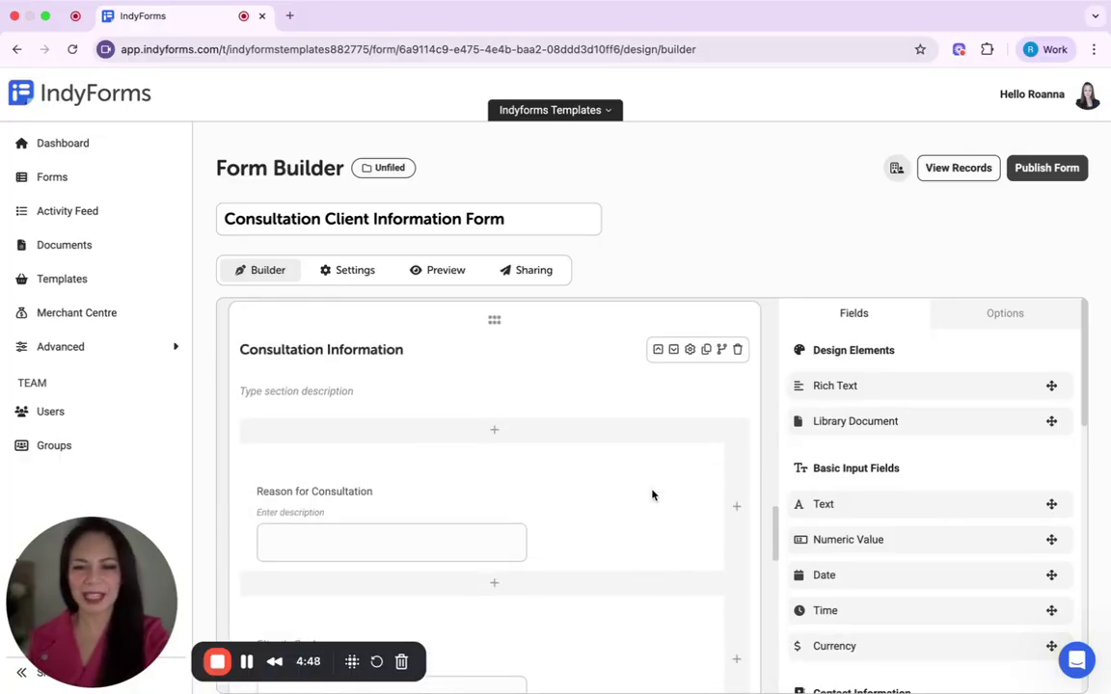
scroll(652, 495, up, 1)
scroll(652, 494, up, 3)
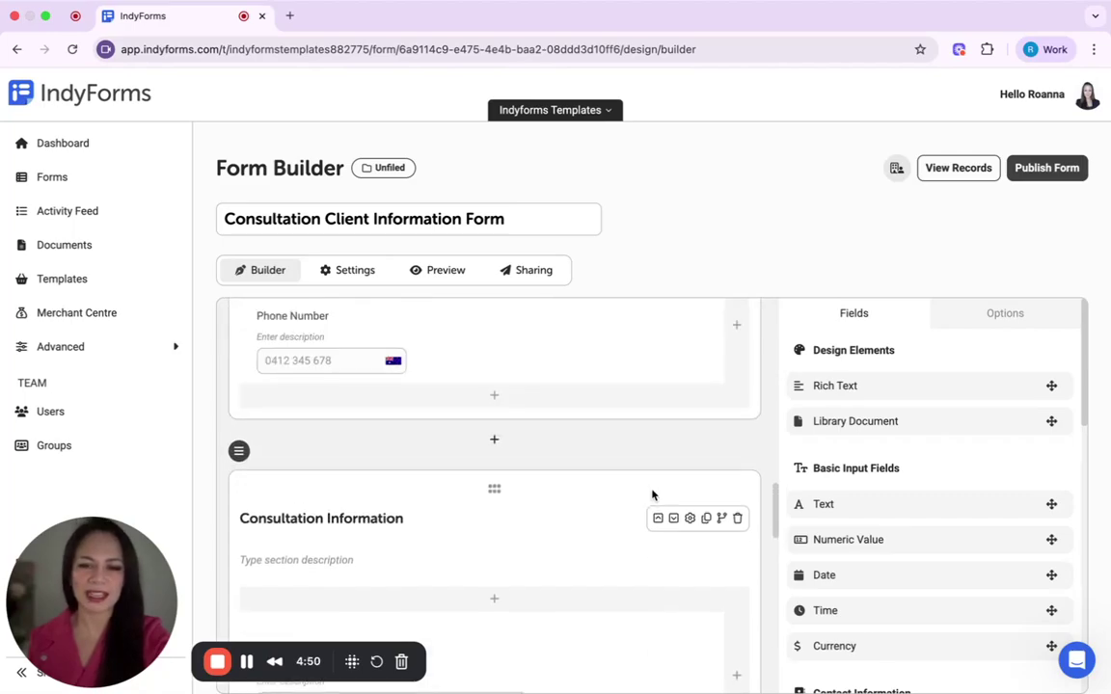
scroll(455, 618, down, 3)
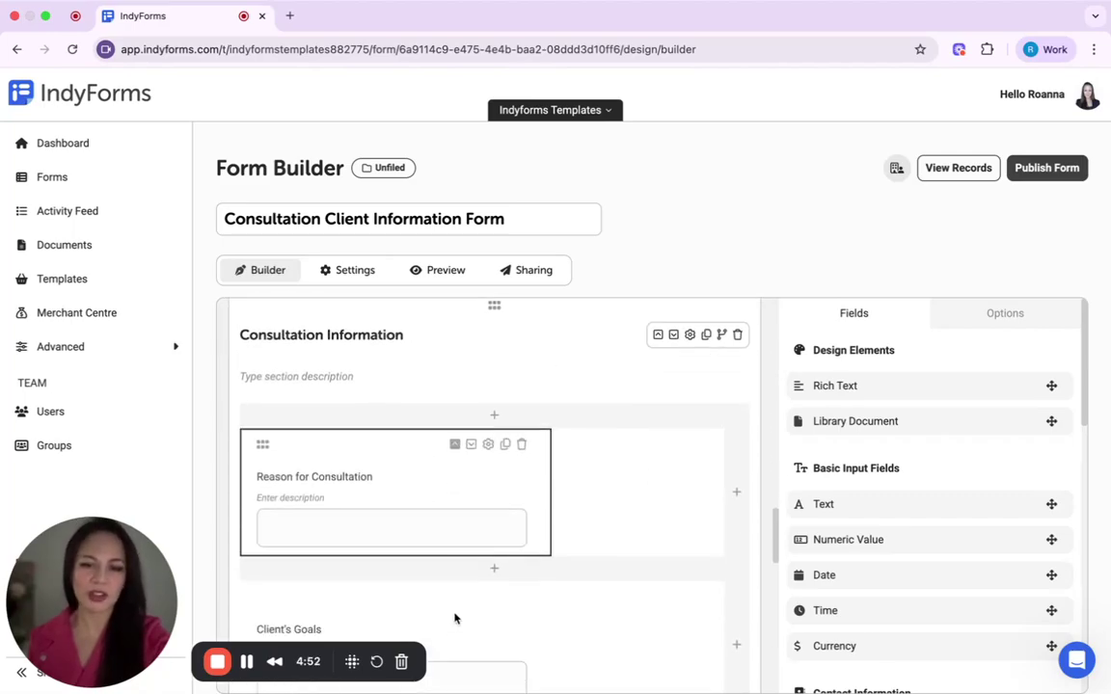
scroll(455, 618, up, 5)
scroll(555, 496, down, 2)
scroll(555, 496, down, 10)
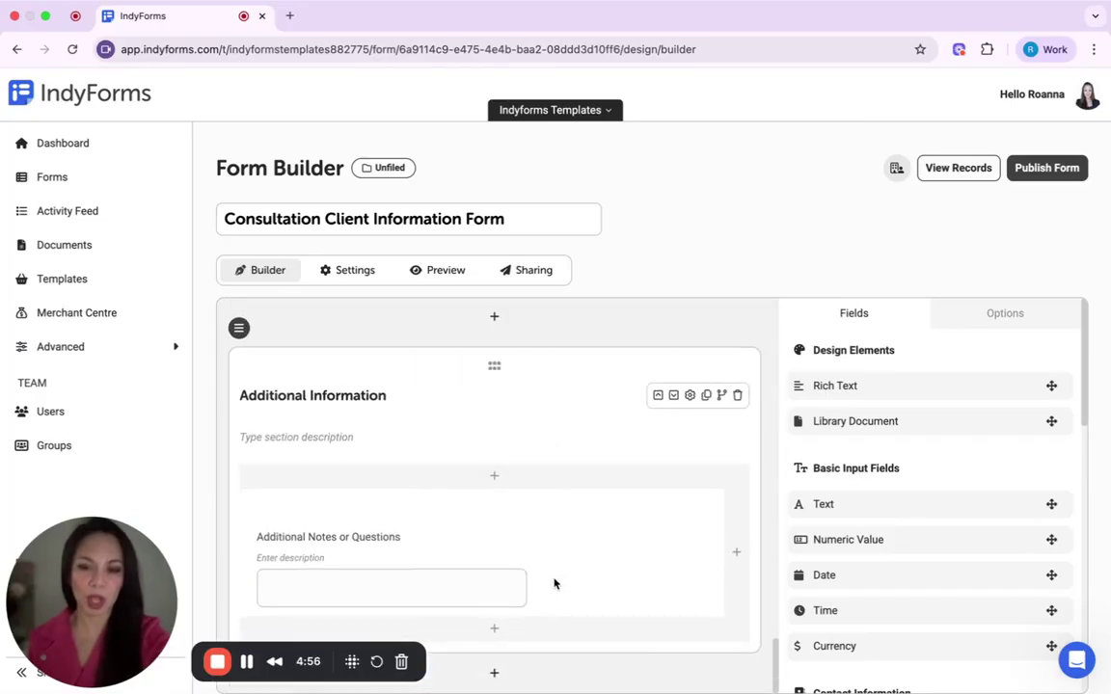
Step: Add a Rich Text element below the Additional Notes or Questions field in the Additional Information section
drag(89, 553, 737, 221)
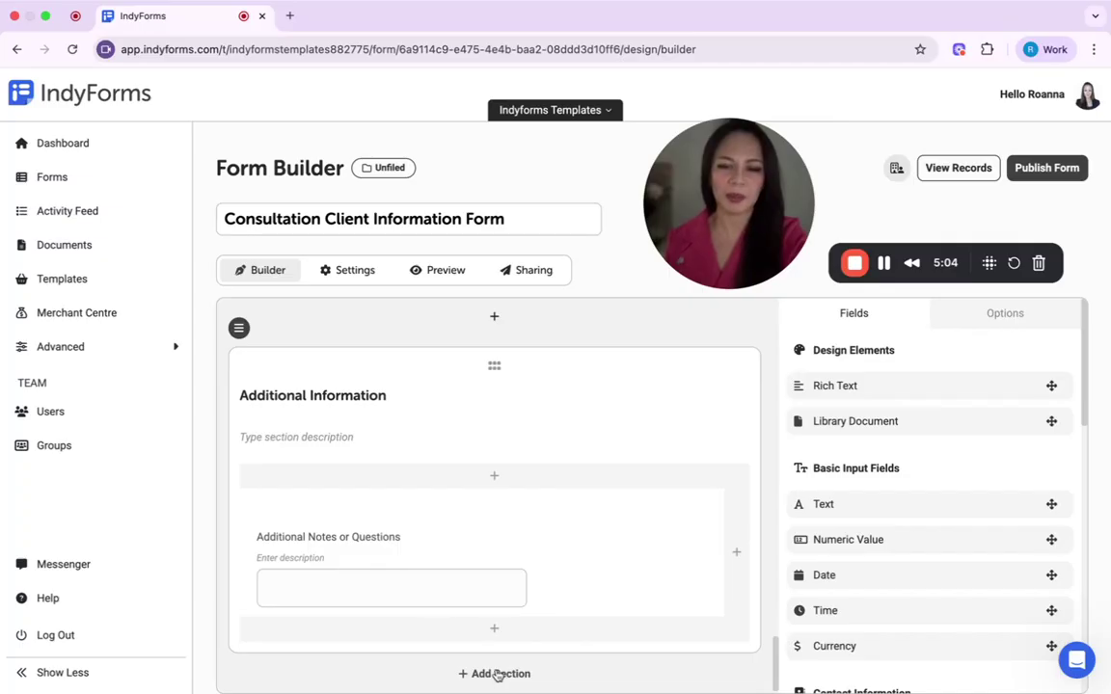
click(498, 634)
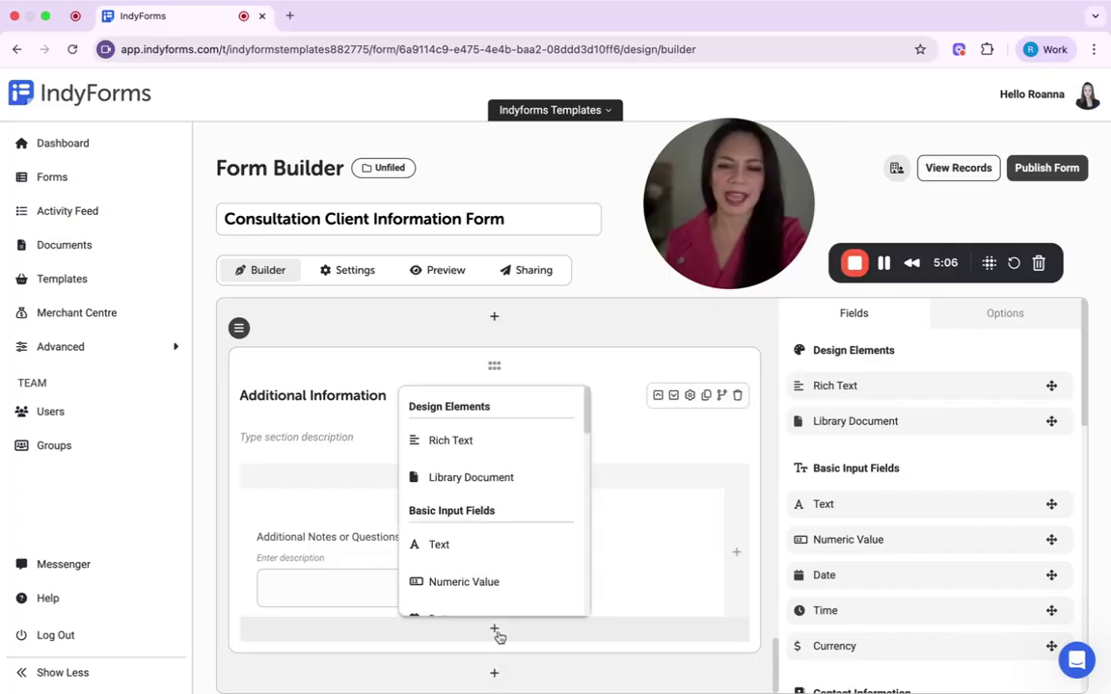
click(449, 445)
scroll(461, 478, down, 2)
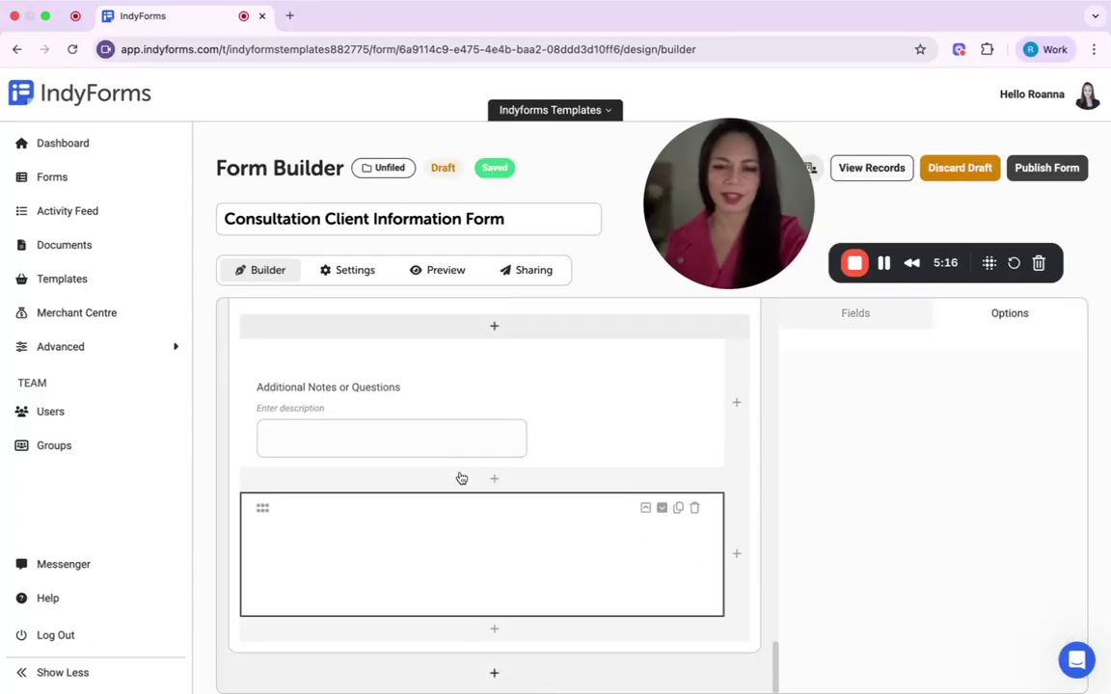
mouse_move(399, 548)
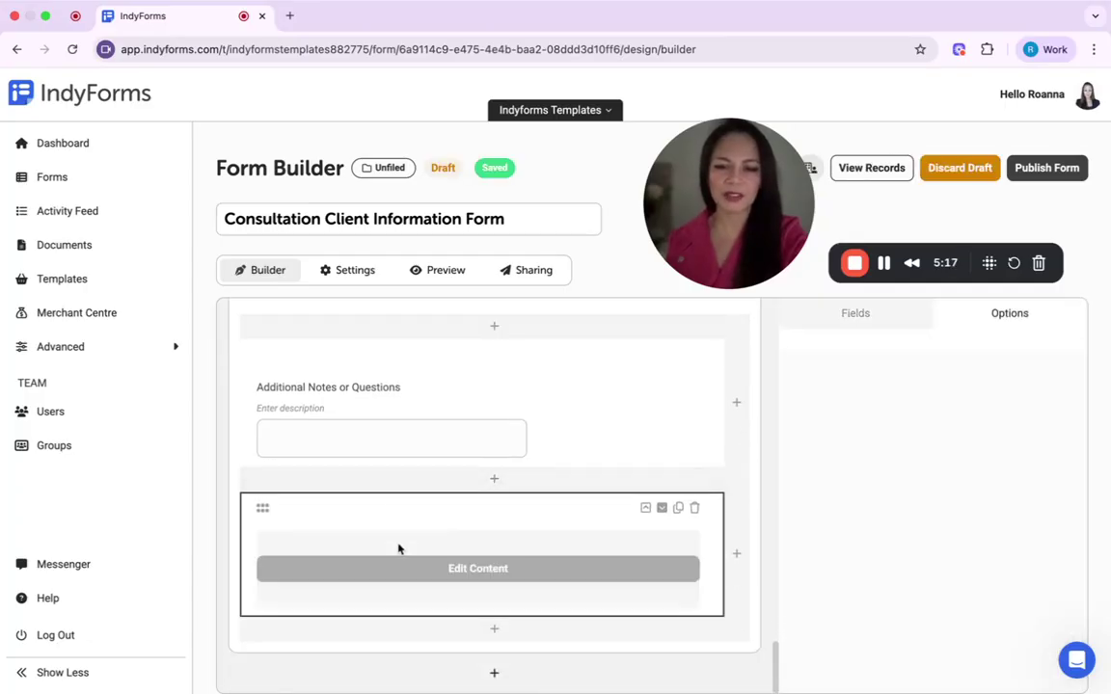
Step: Insert the Roo Roo Tutorials owl logo from the Desktop into the new rich text element and enlarge it
click(473, 571)
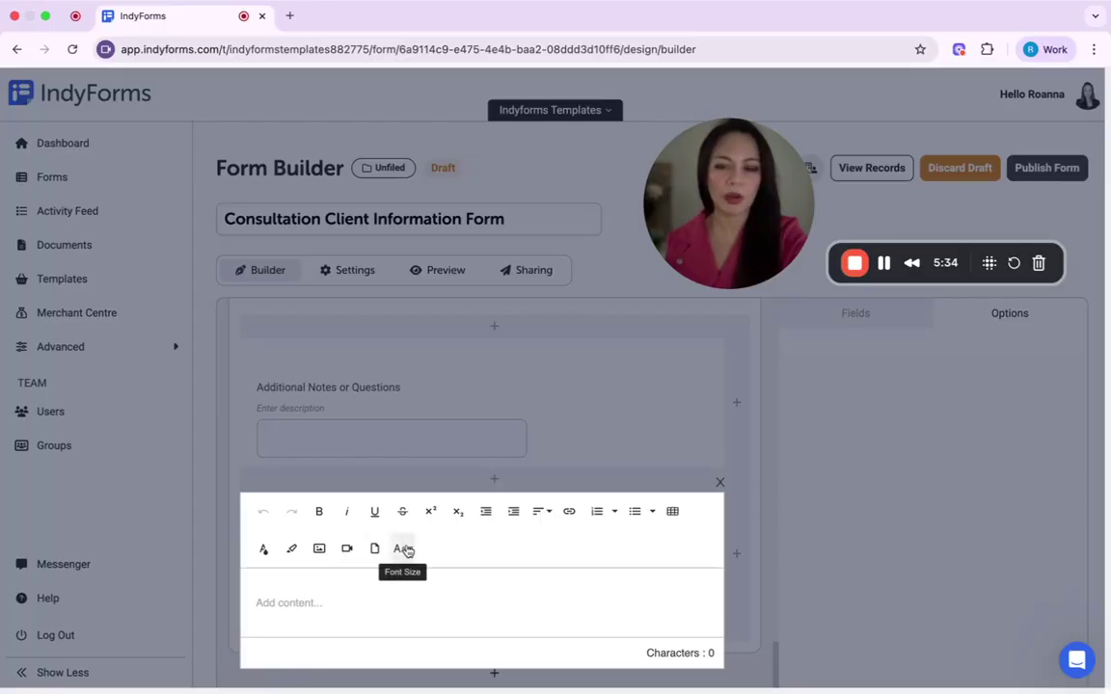
click(320, 550)
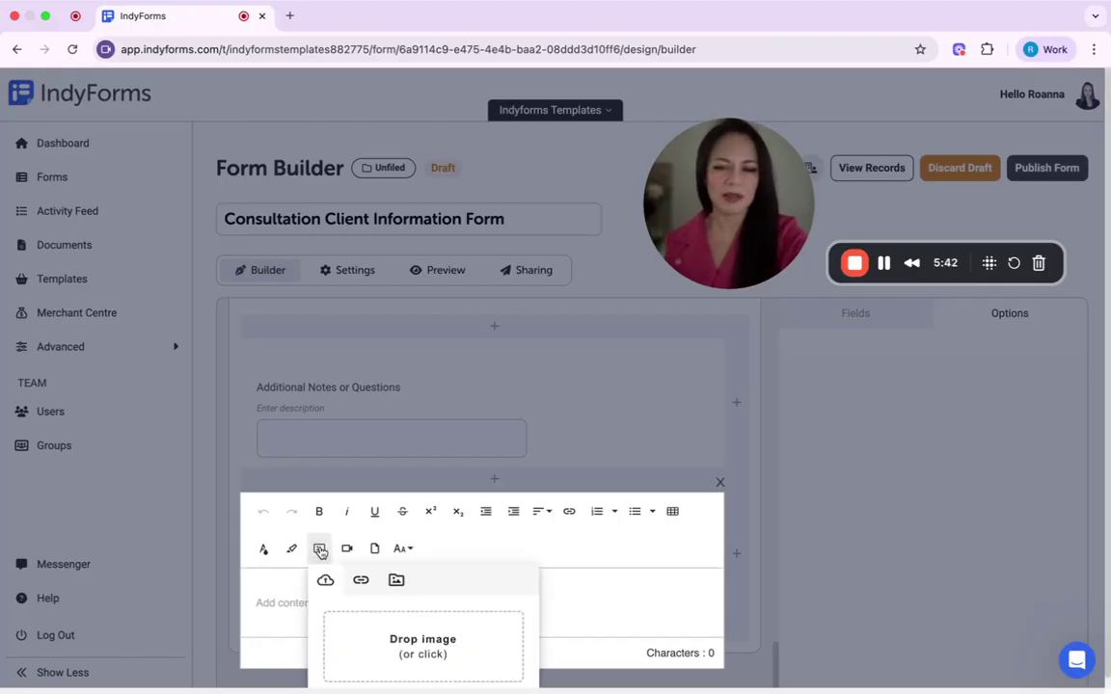
click(402, 642)
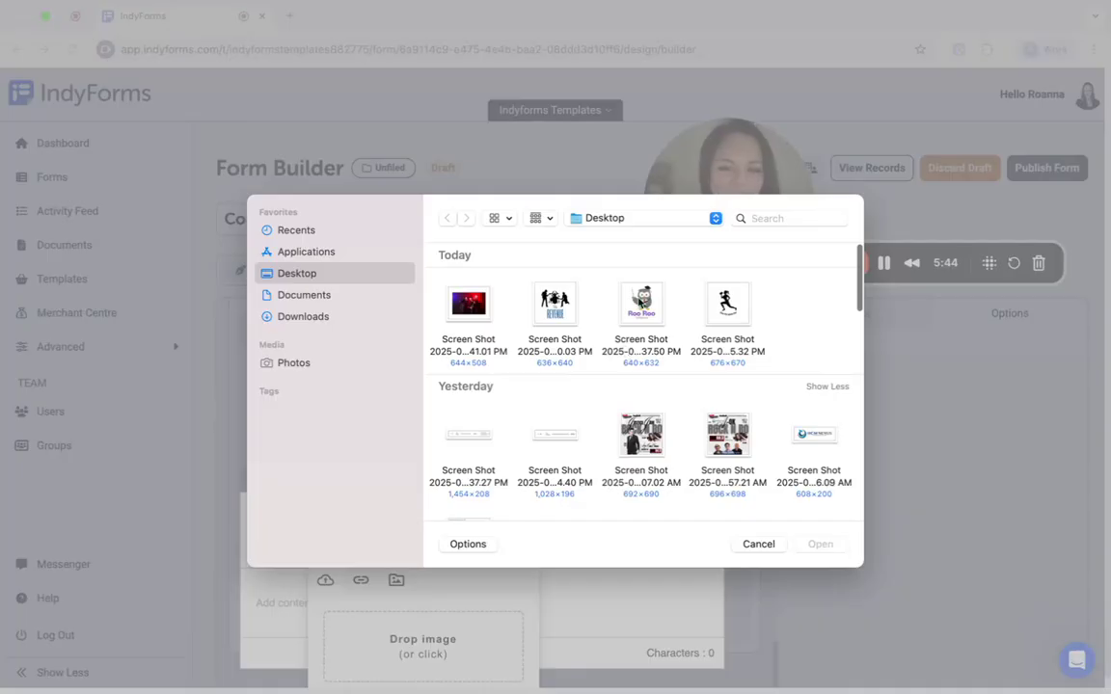
click(642, 311)
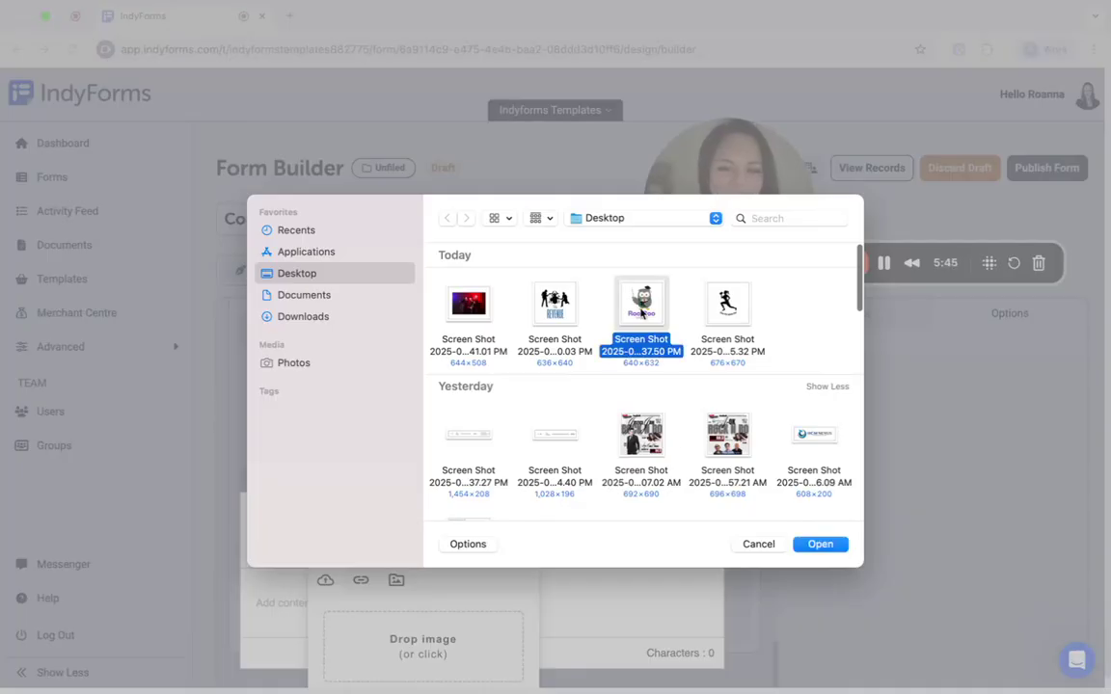
click(819, 545)
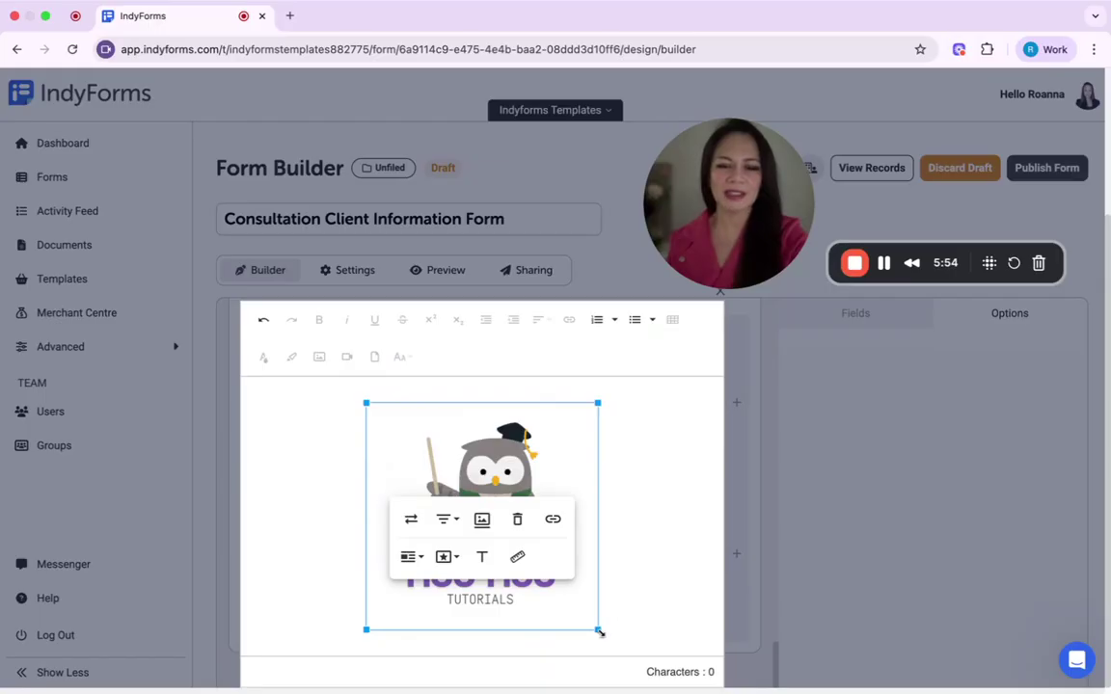
drag(598, 632, 702, 686)
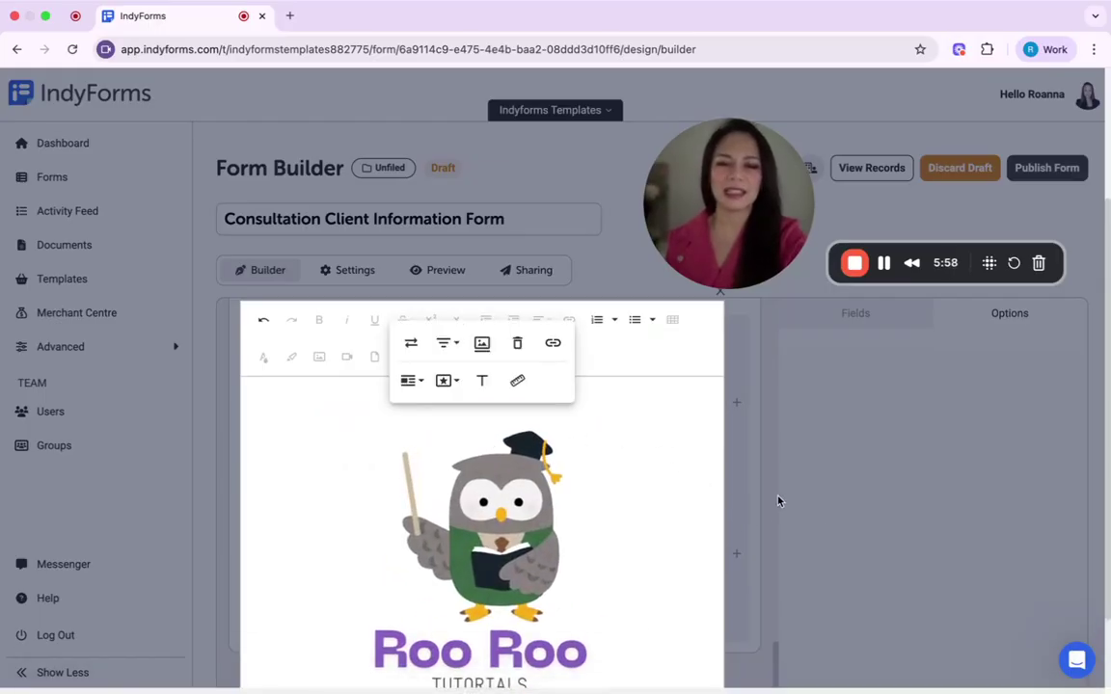
click(905, 469)
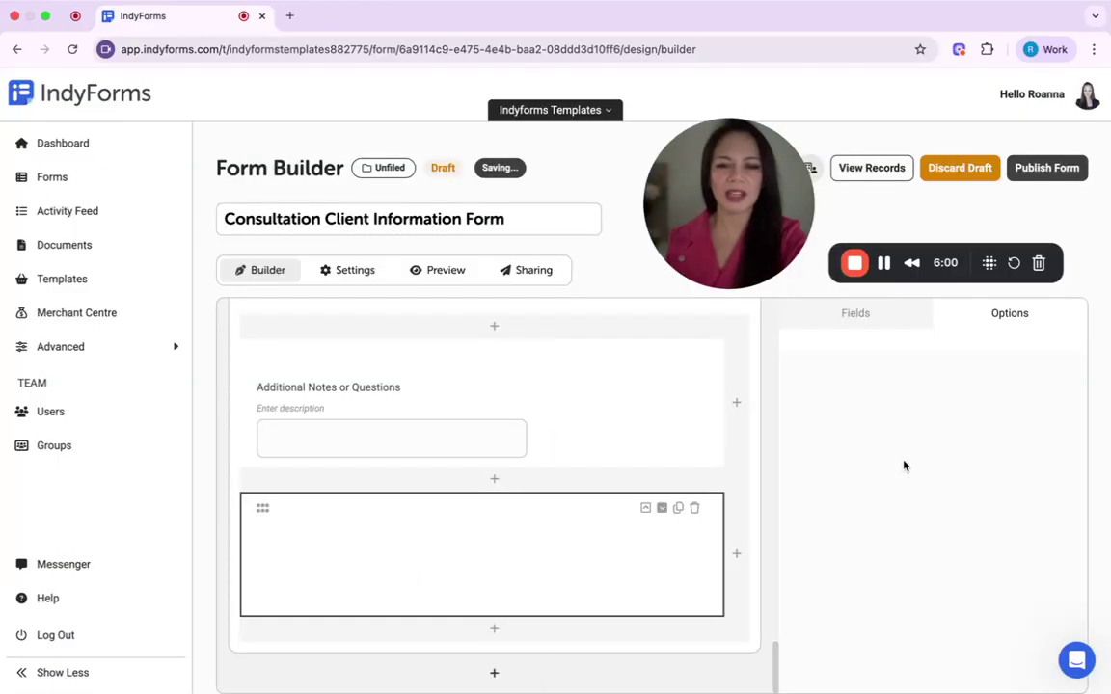
Step: Preview the whole form, checking it from the welcome graphic down to the logo at the end
scroll(565, 389, up, 3)
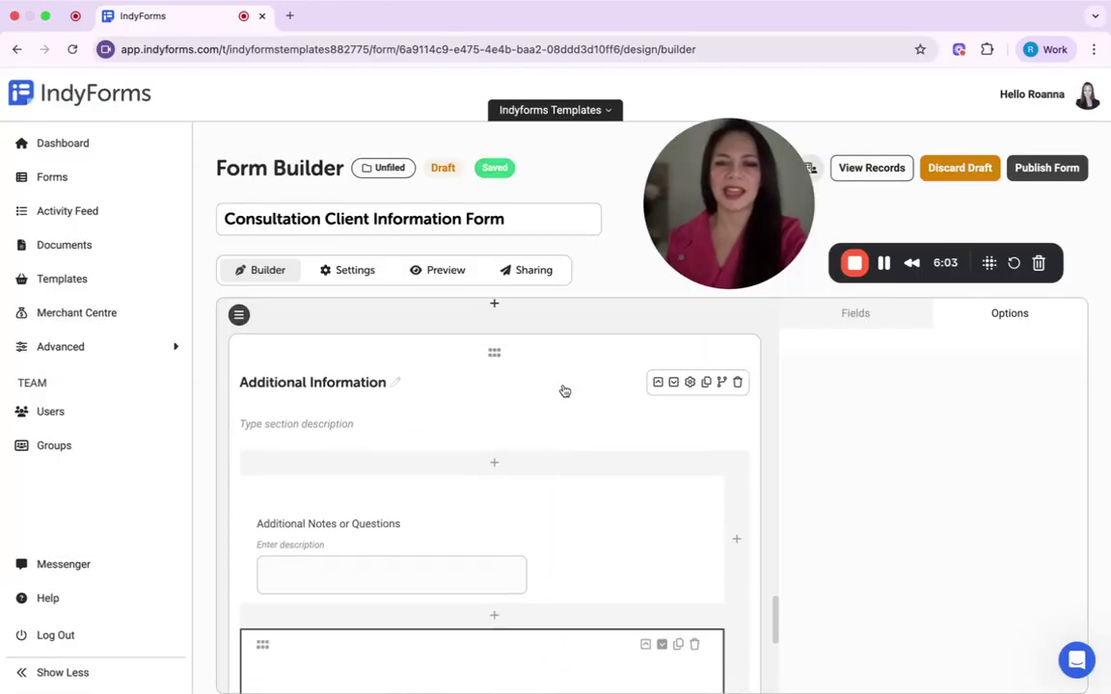
click(447, 272)
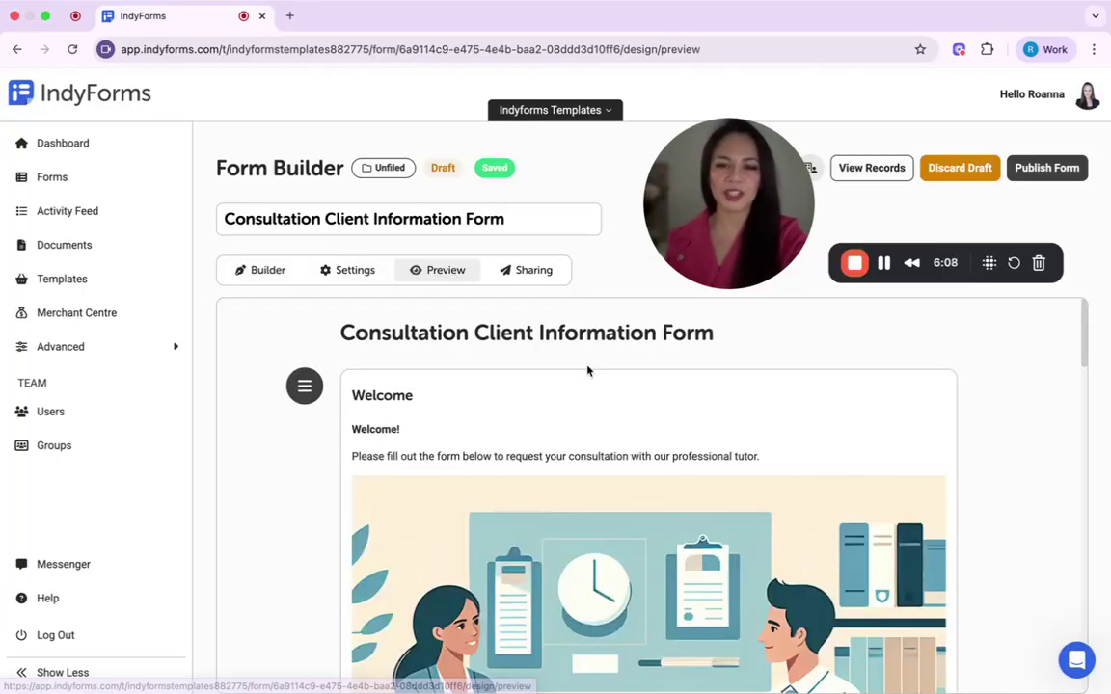
scroll(968, 491, down, 3)
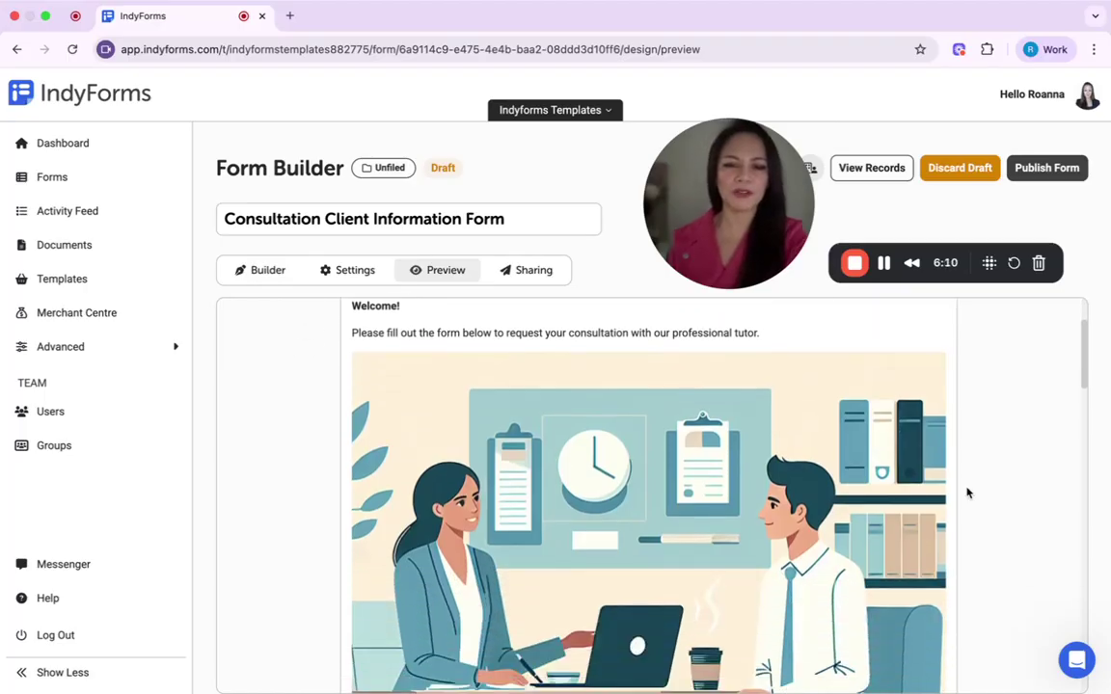
scroll(968, 493, down, 5)
scroll(968, 493, down, 6)
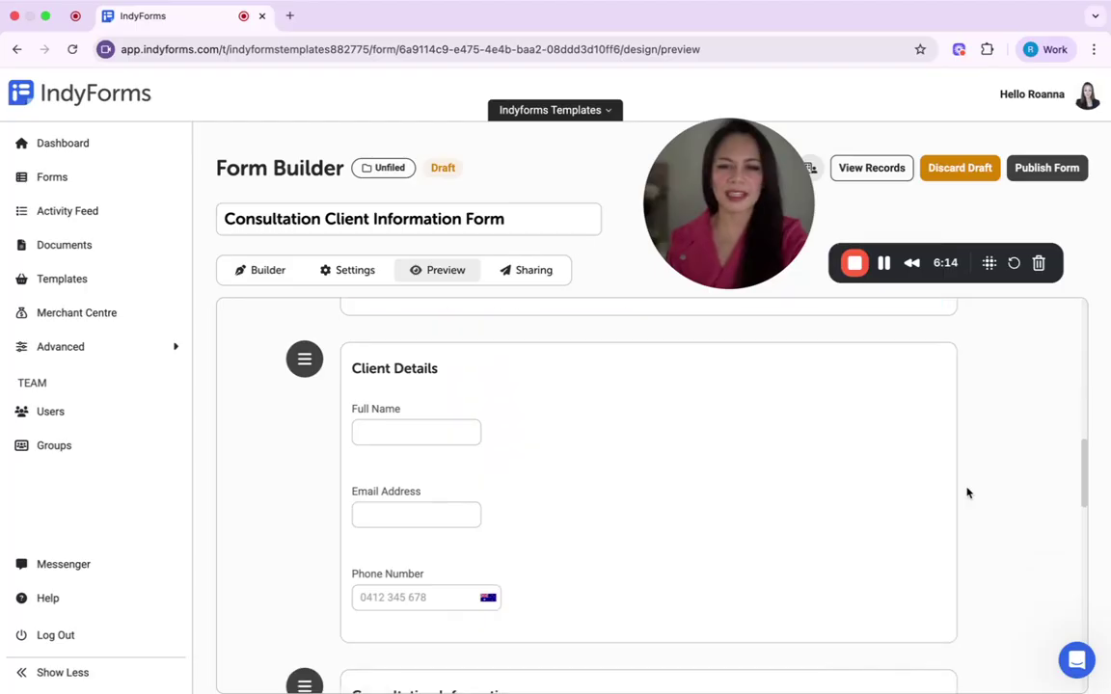
scroll(967, 493, down, 3)
scroll(967, 493, down, 3)
scroll(967, 493, down, 4)
scroll(967, 493, down, 6)
scroll(967, 493, down, 5)
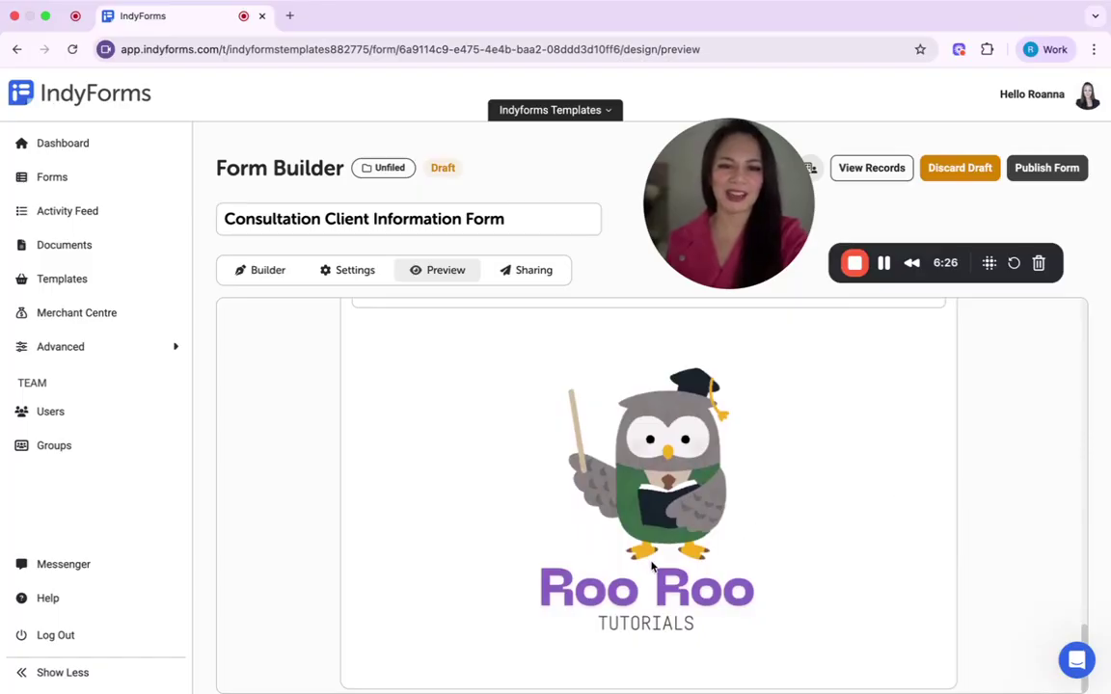
scroll(782, 471, up, 20)
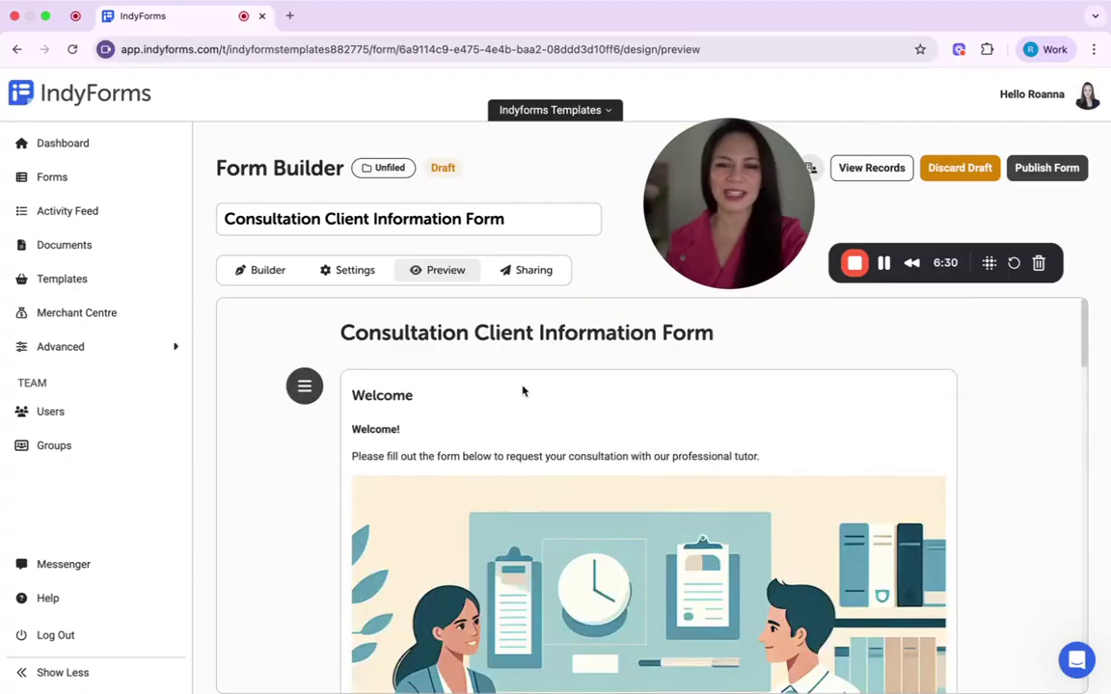
Step: Publish the form from its sharing page and look over the options for sharing it with users
click(534, 275)
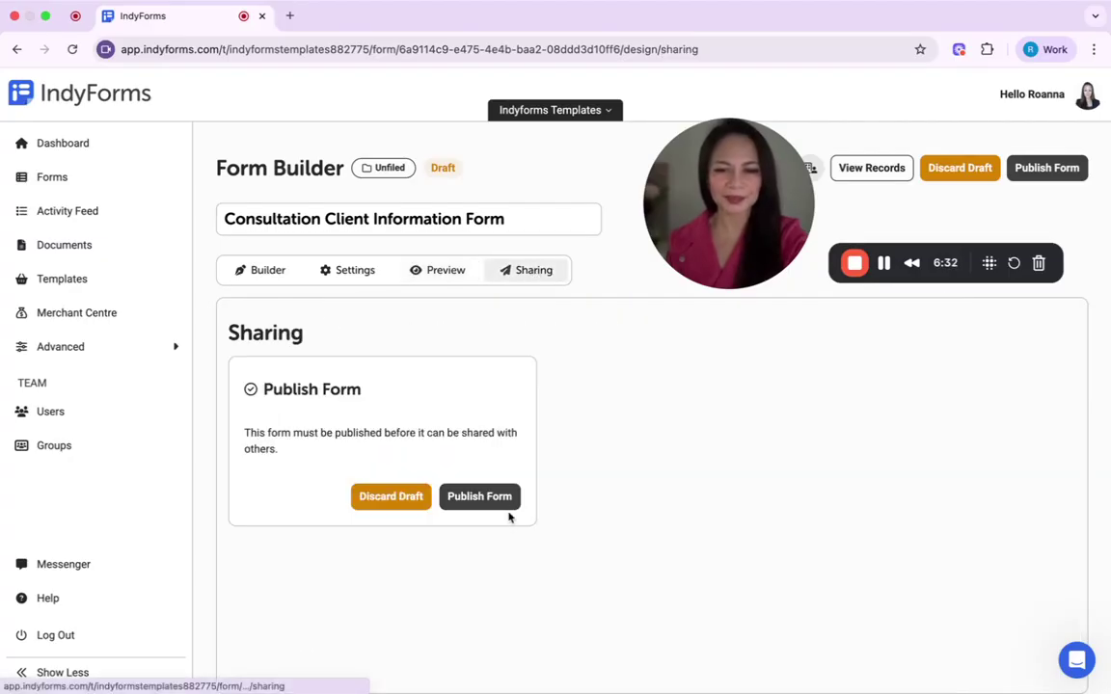
click(481, 497)
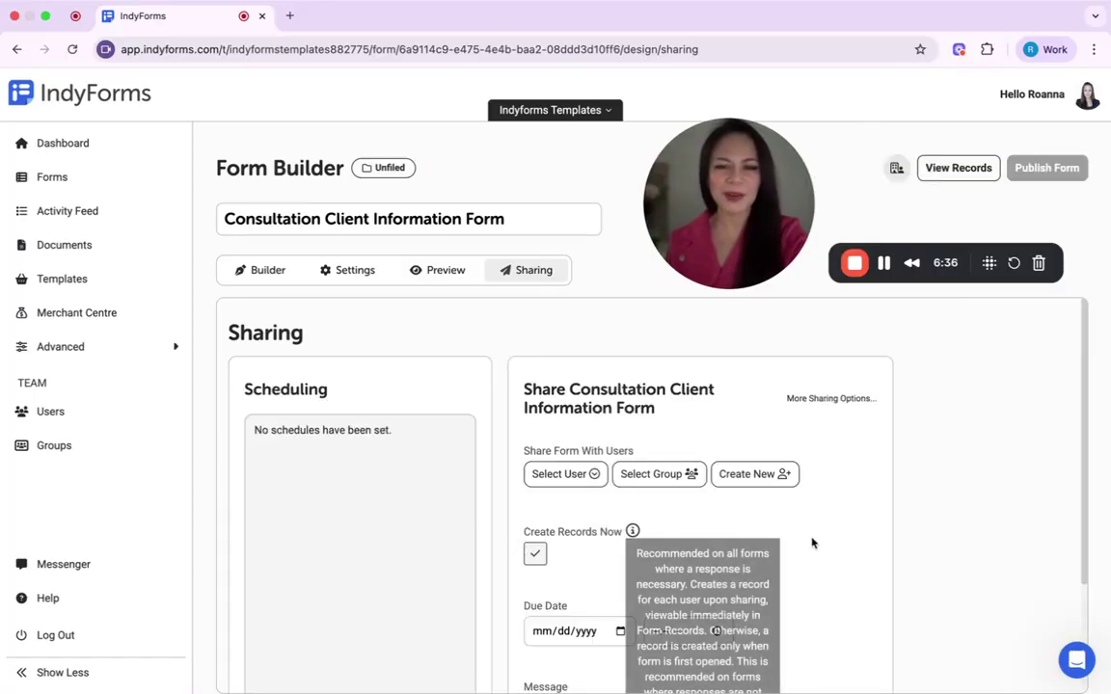
scroll(810, 541, down, 3)
scroll(812, 543, up, 2)
scroll(812, 543, up, 1)
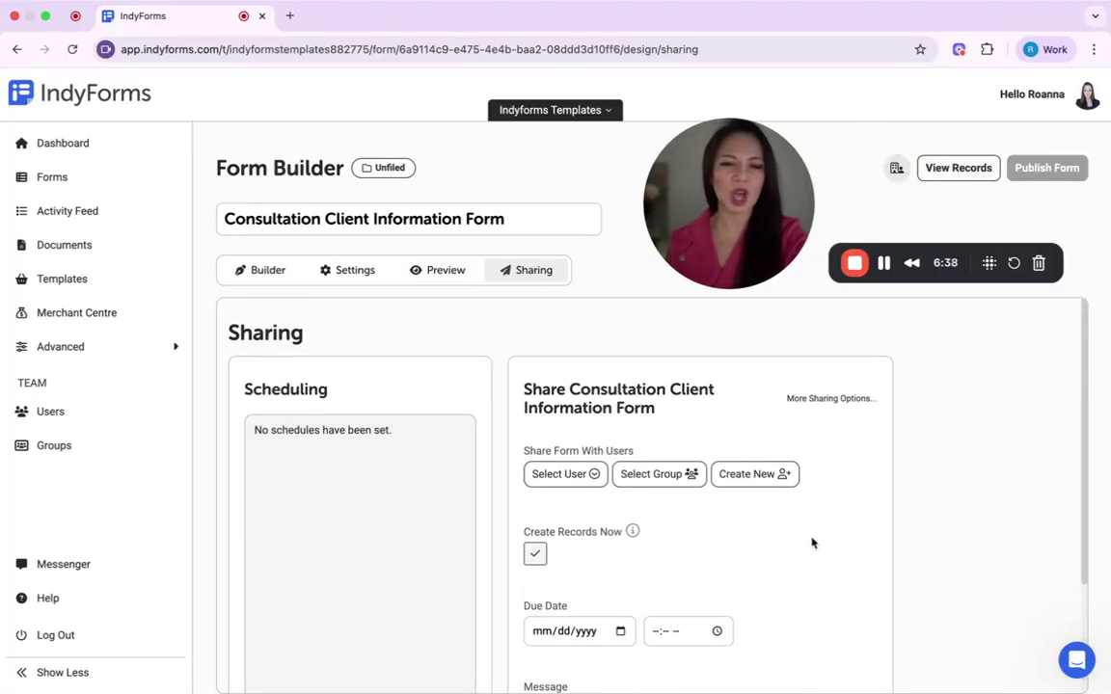
Step: Show the additional sharing options with the form's new record link, and open the support messenger
scroll(812, 543, down, 1)
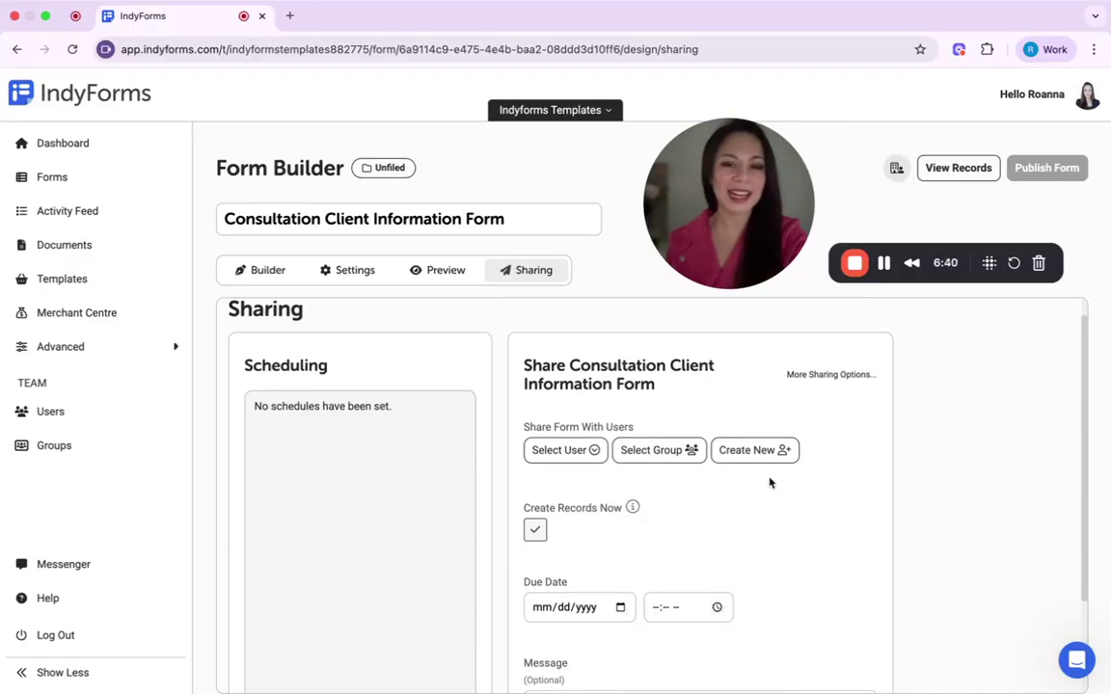
click(830, 376)
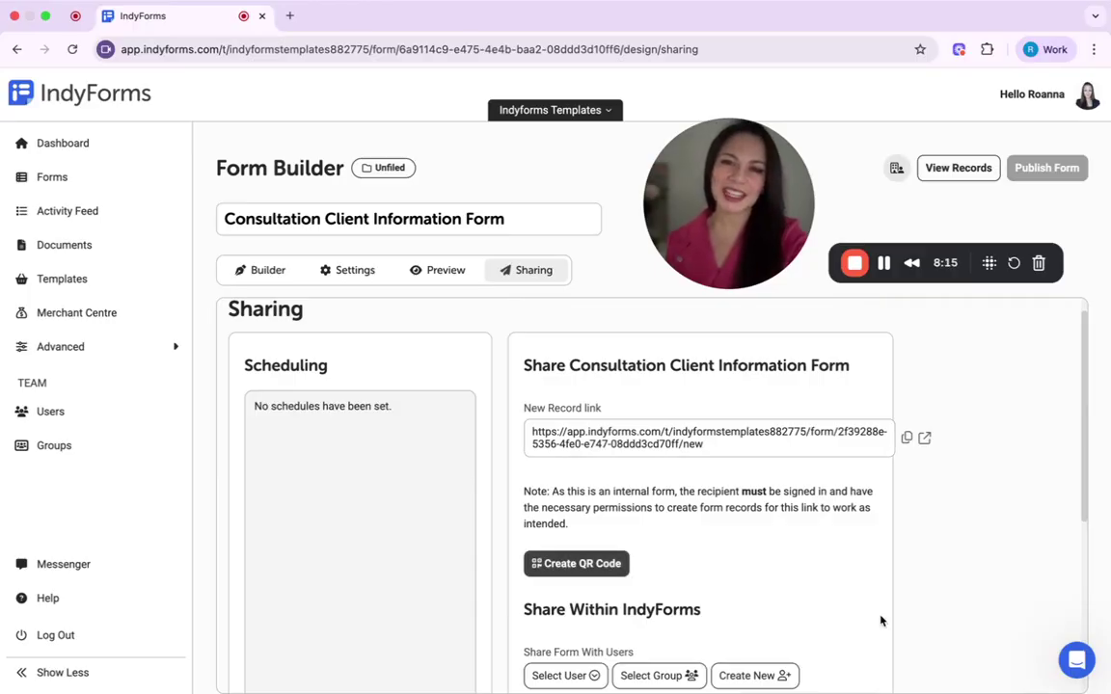
click(1076, 661)
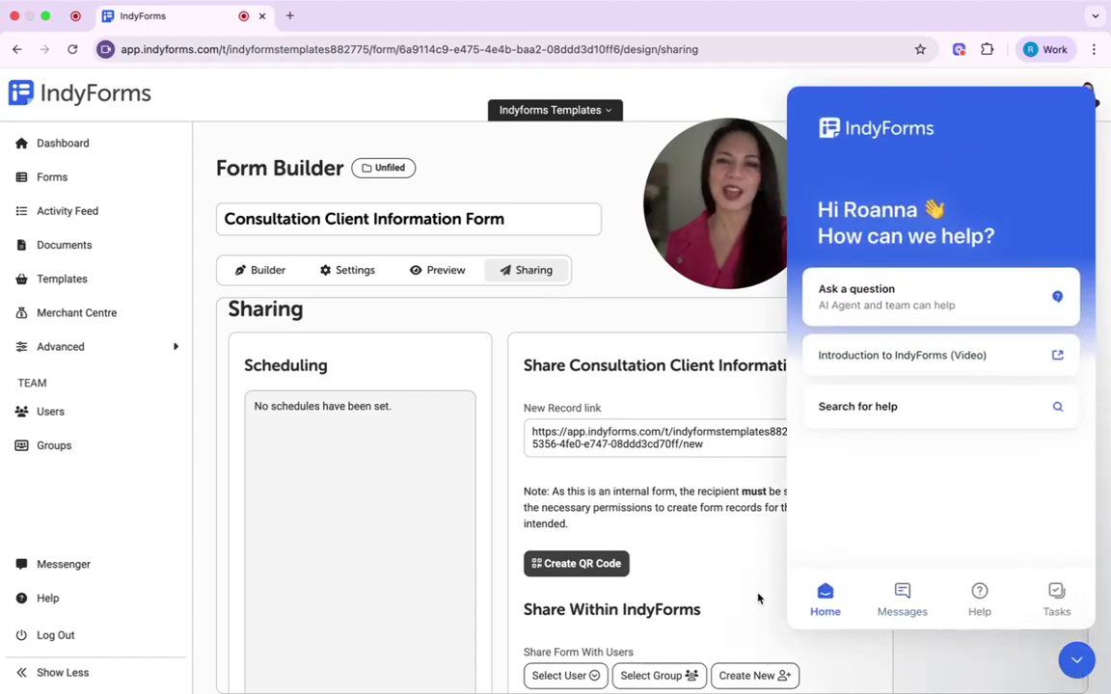